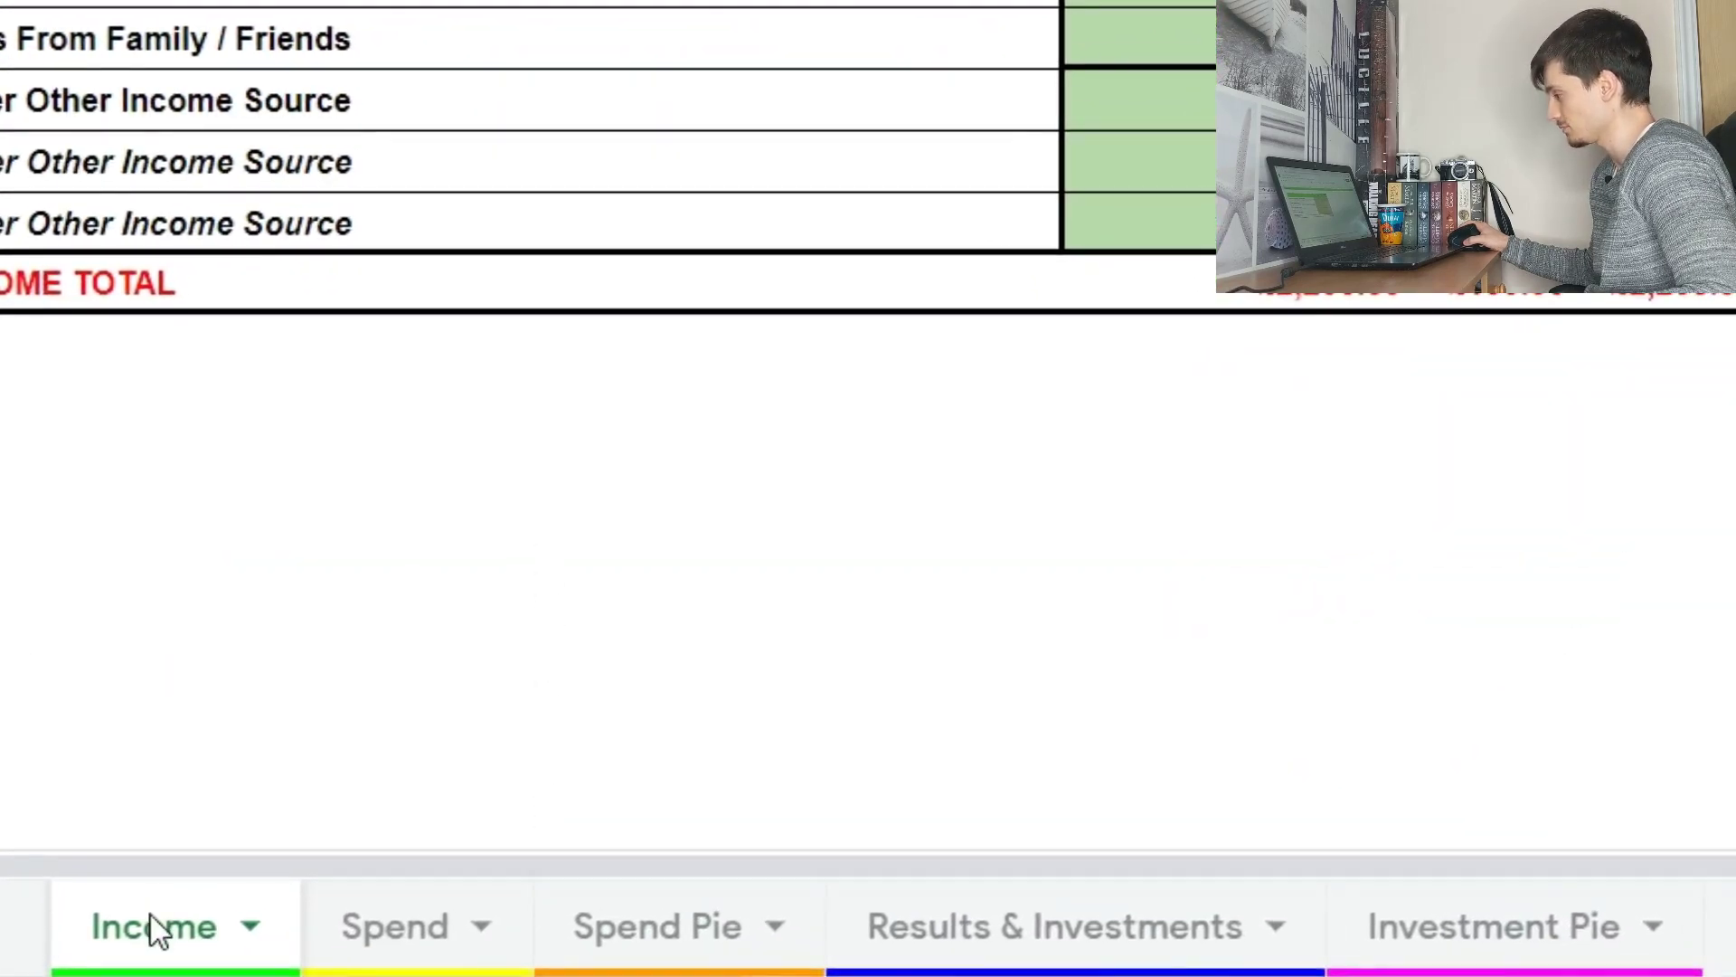
Look through the planner's Spend, Spend Pie and Results & Investments sheets.
left_click(403, 941)
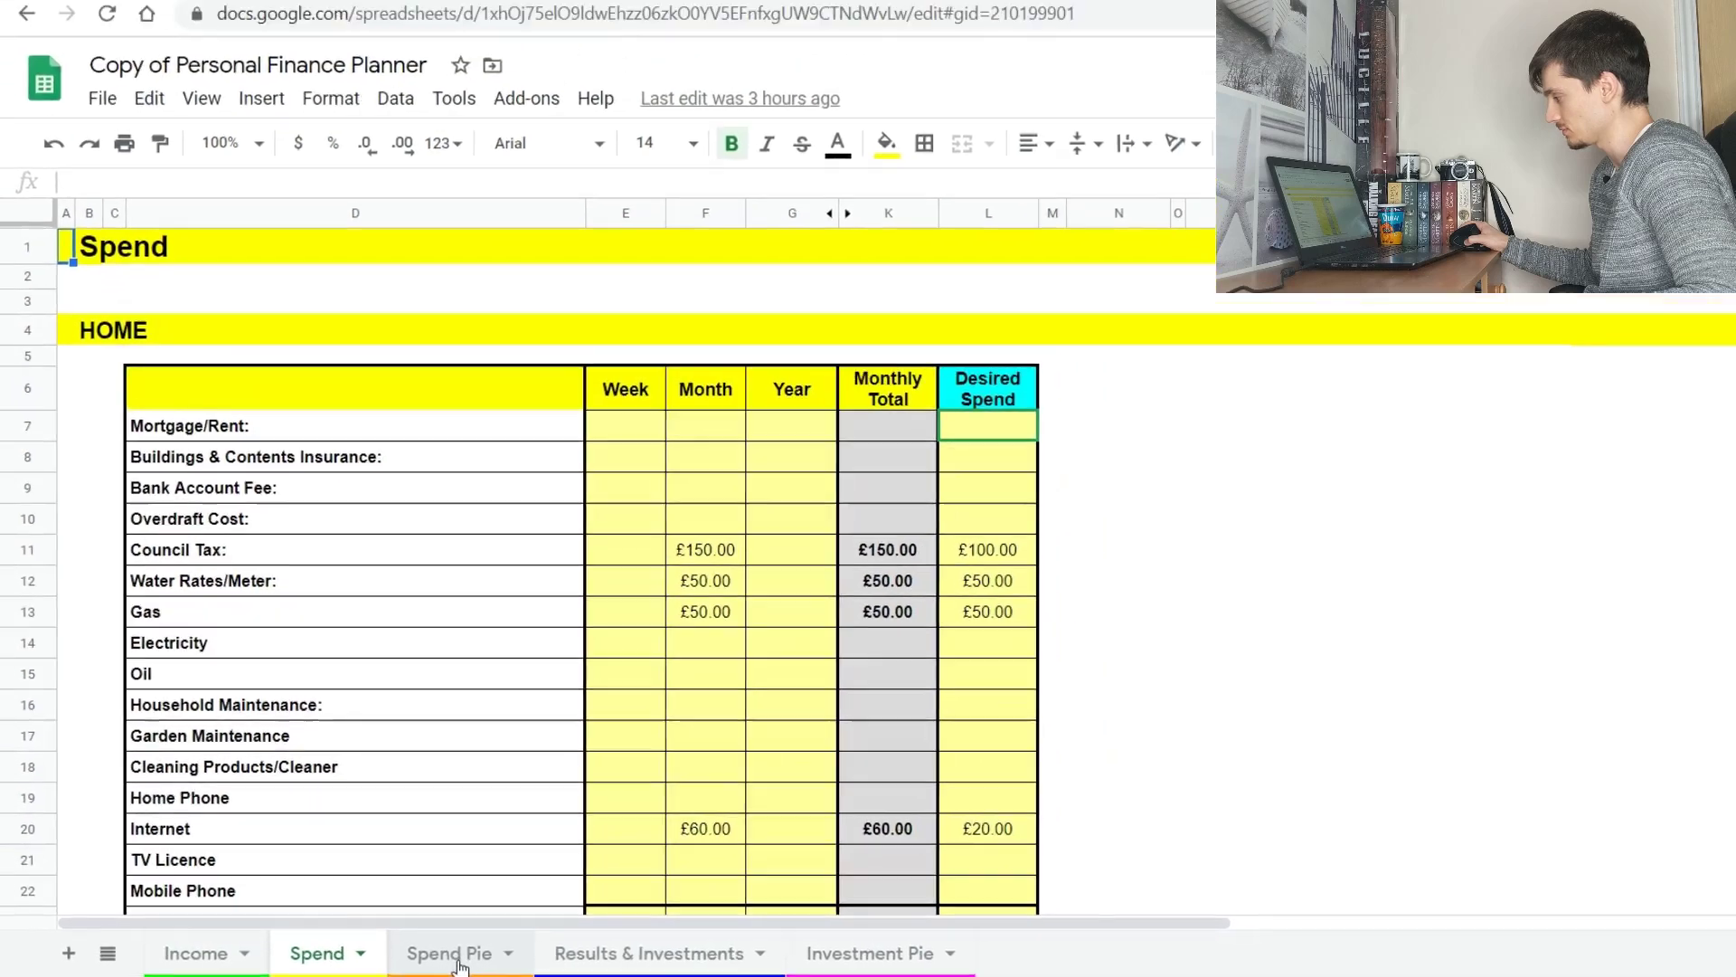
left_click(531, 941)
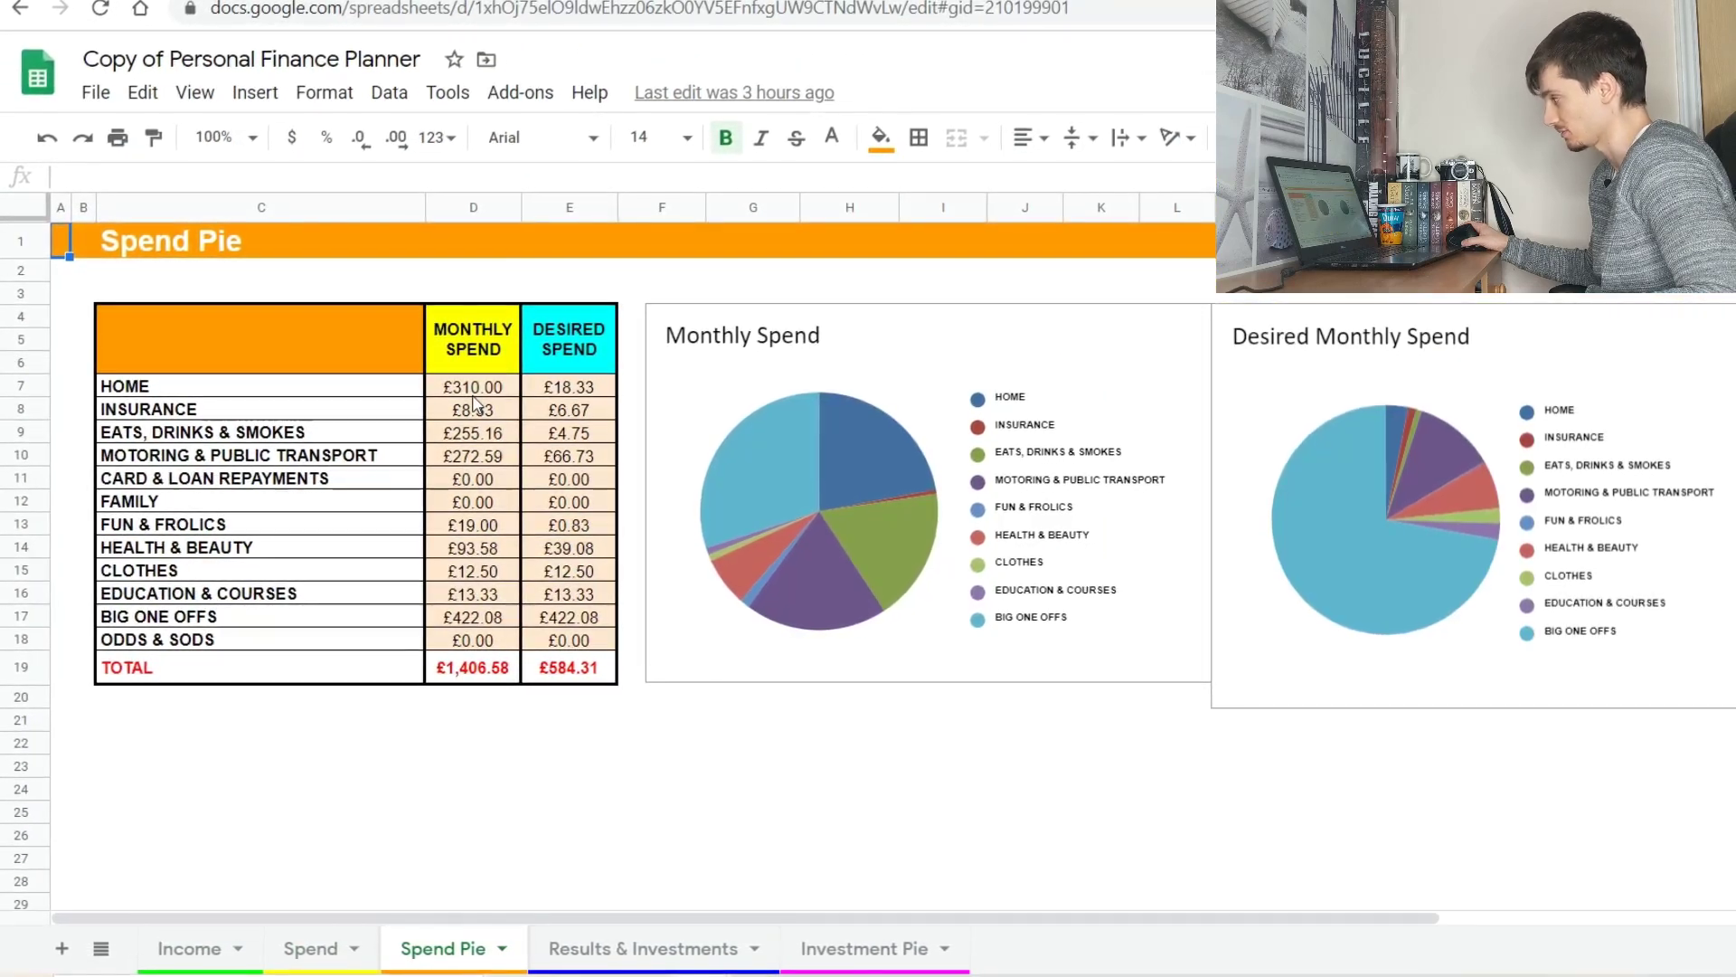
left_click(626, 957)
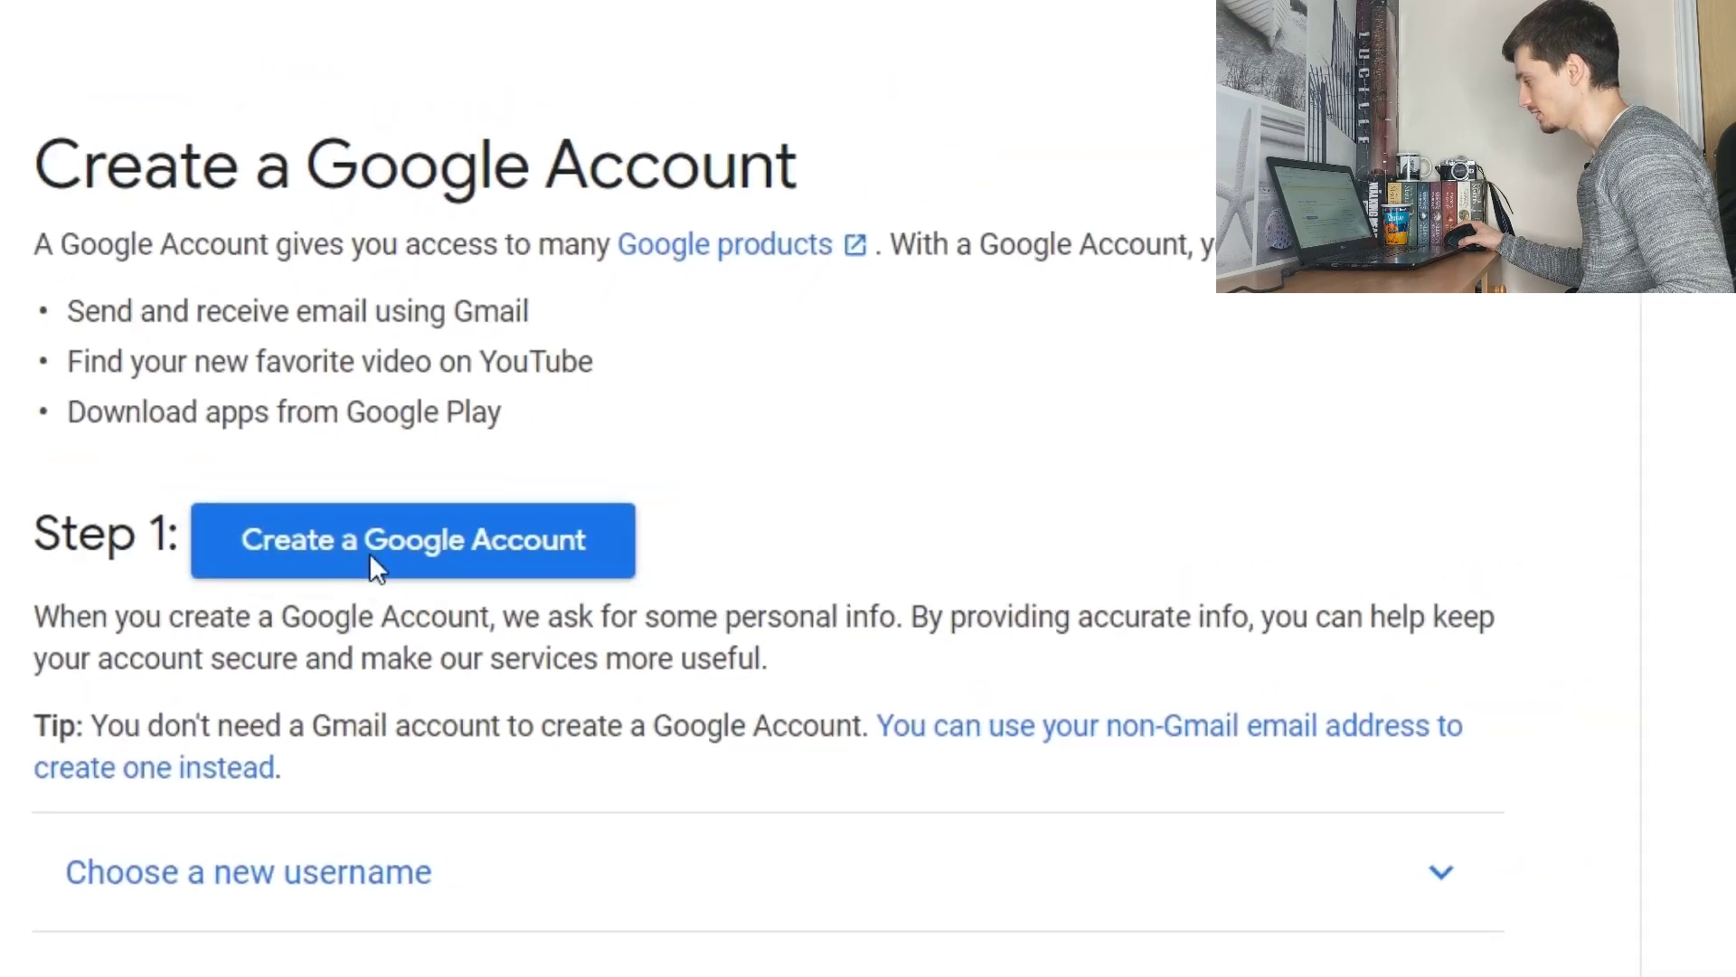
Start creating a Google Account, and open the shared planner spreadsheet from the link in the WordPad document.
left_click(371, 559)
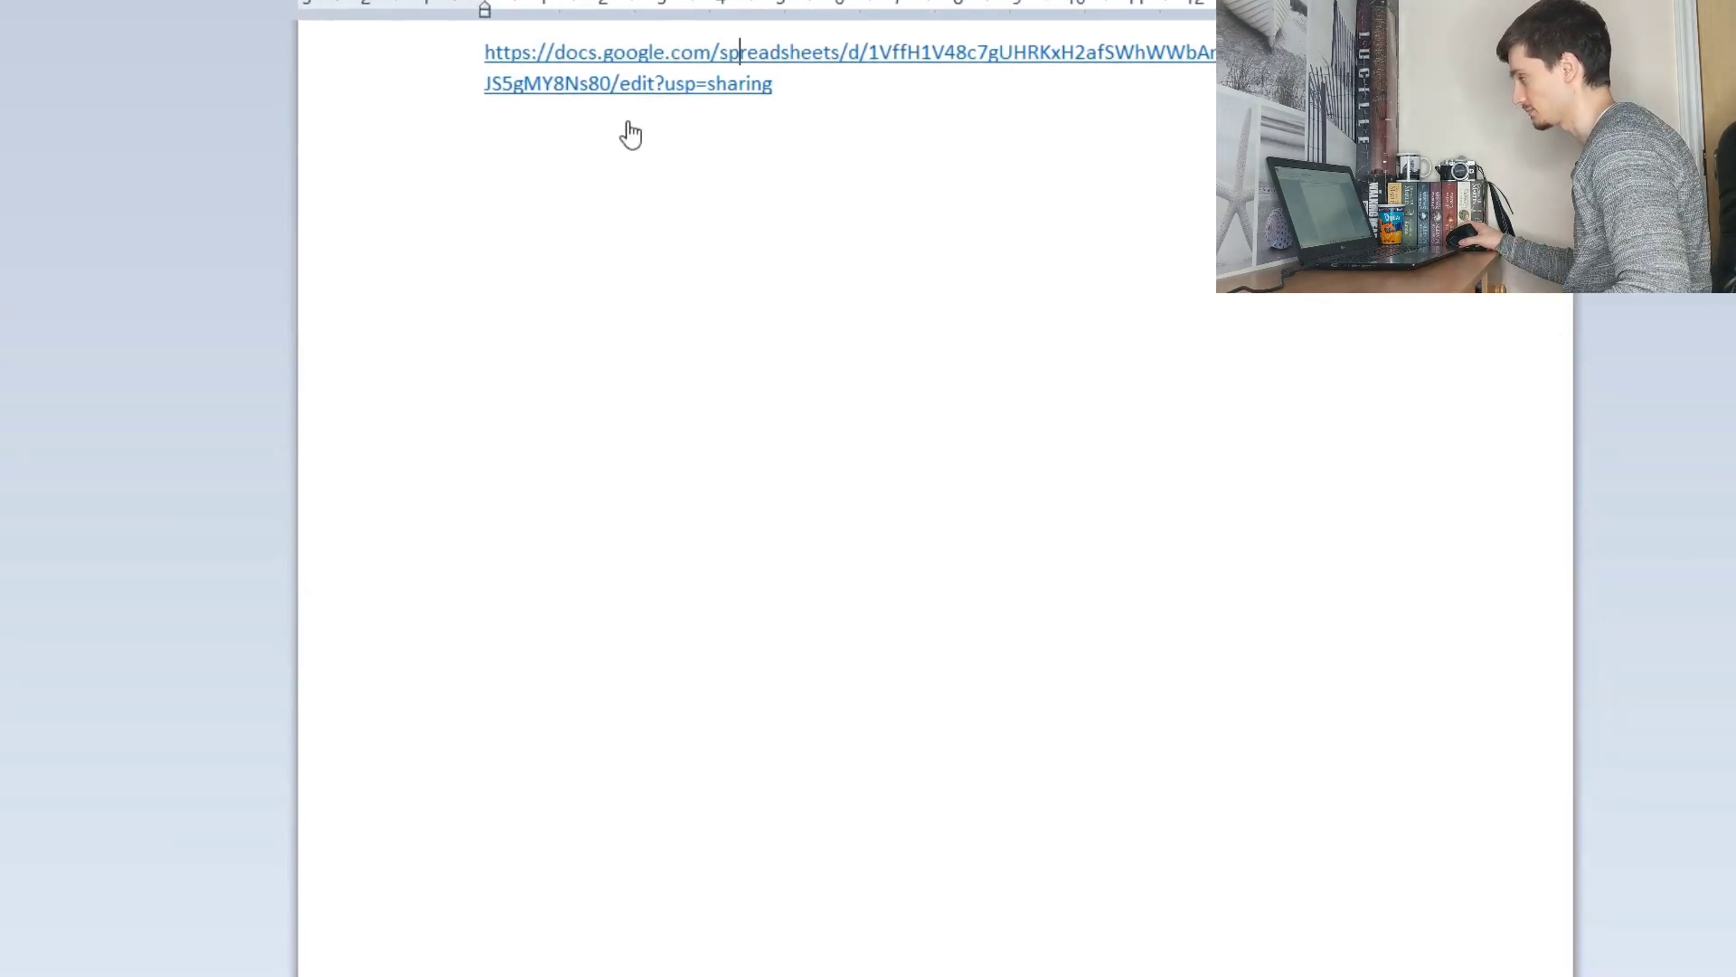
left_click(628, 121)
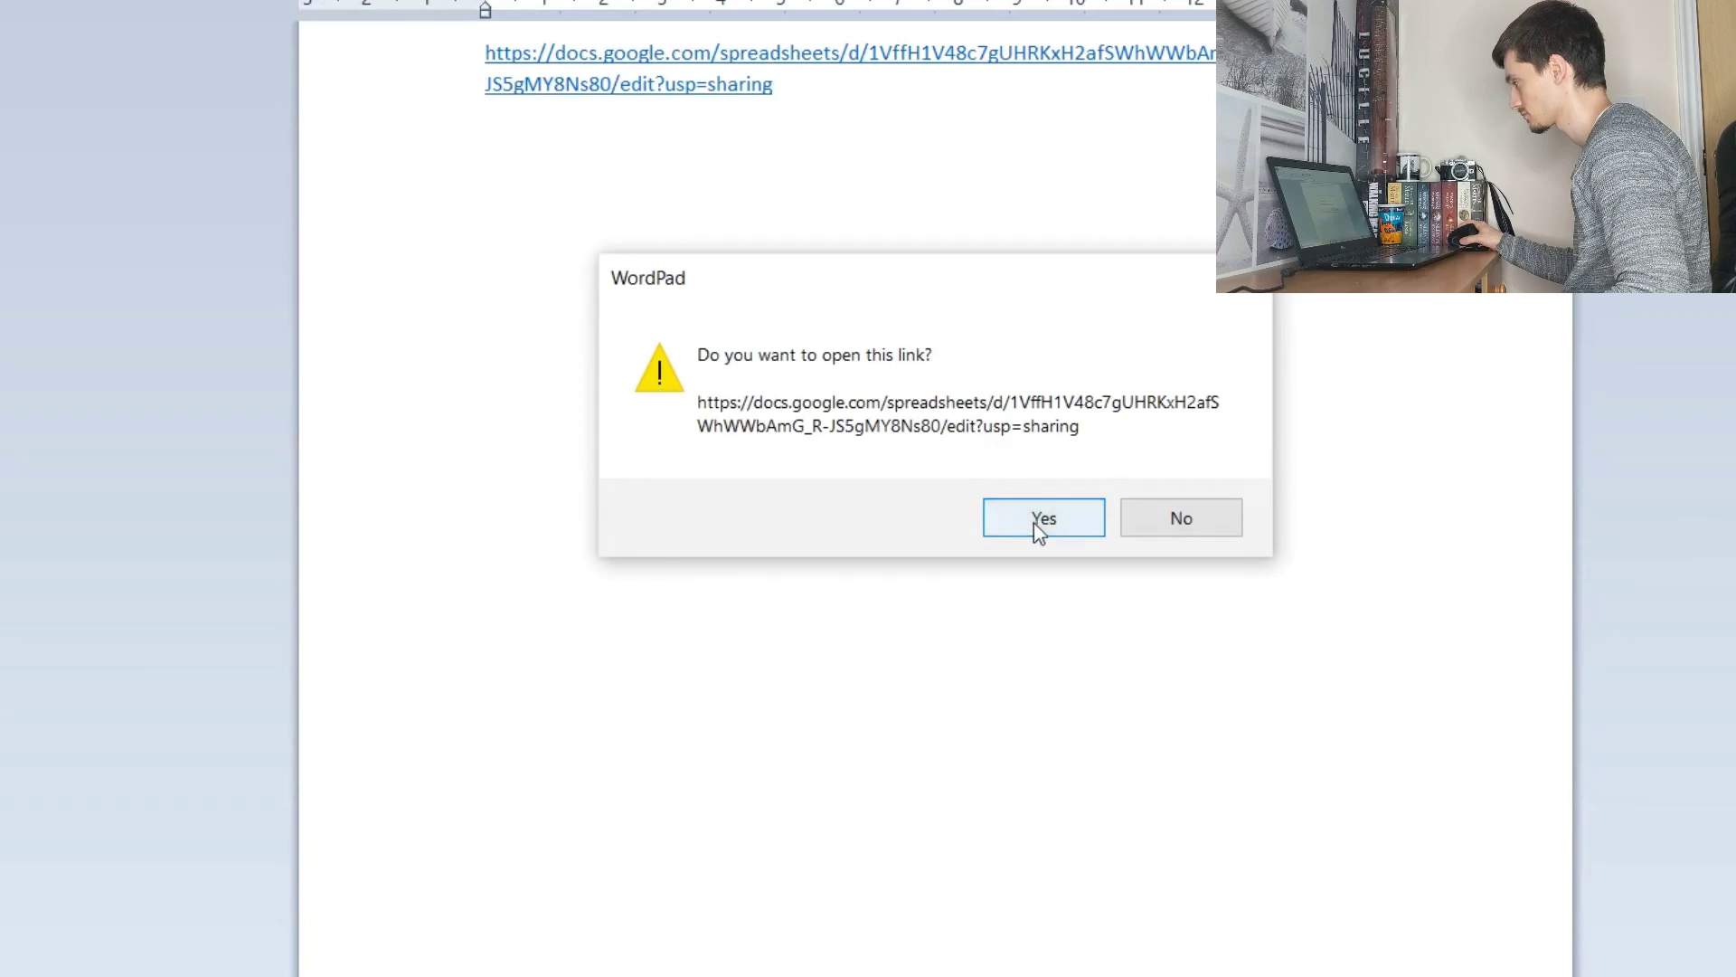
left_click(1039, 519)
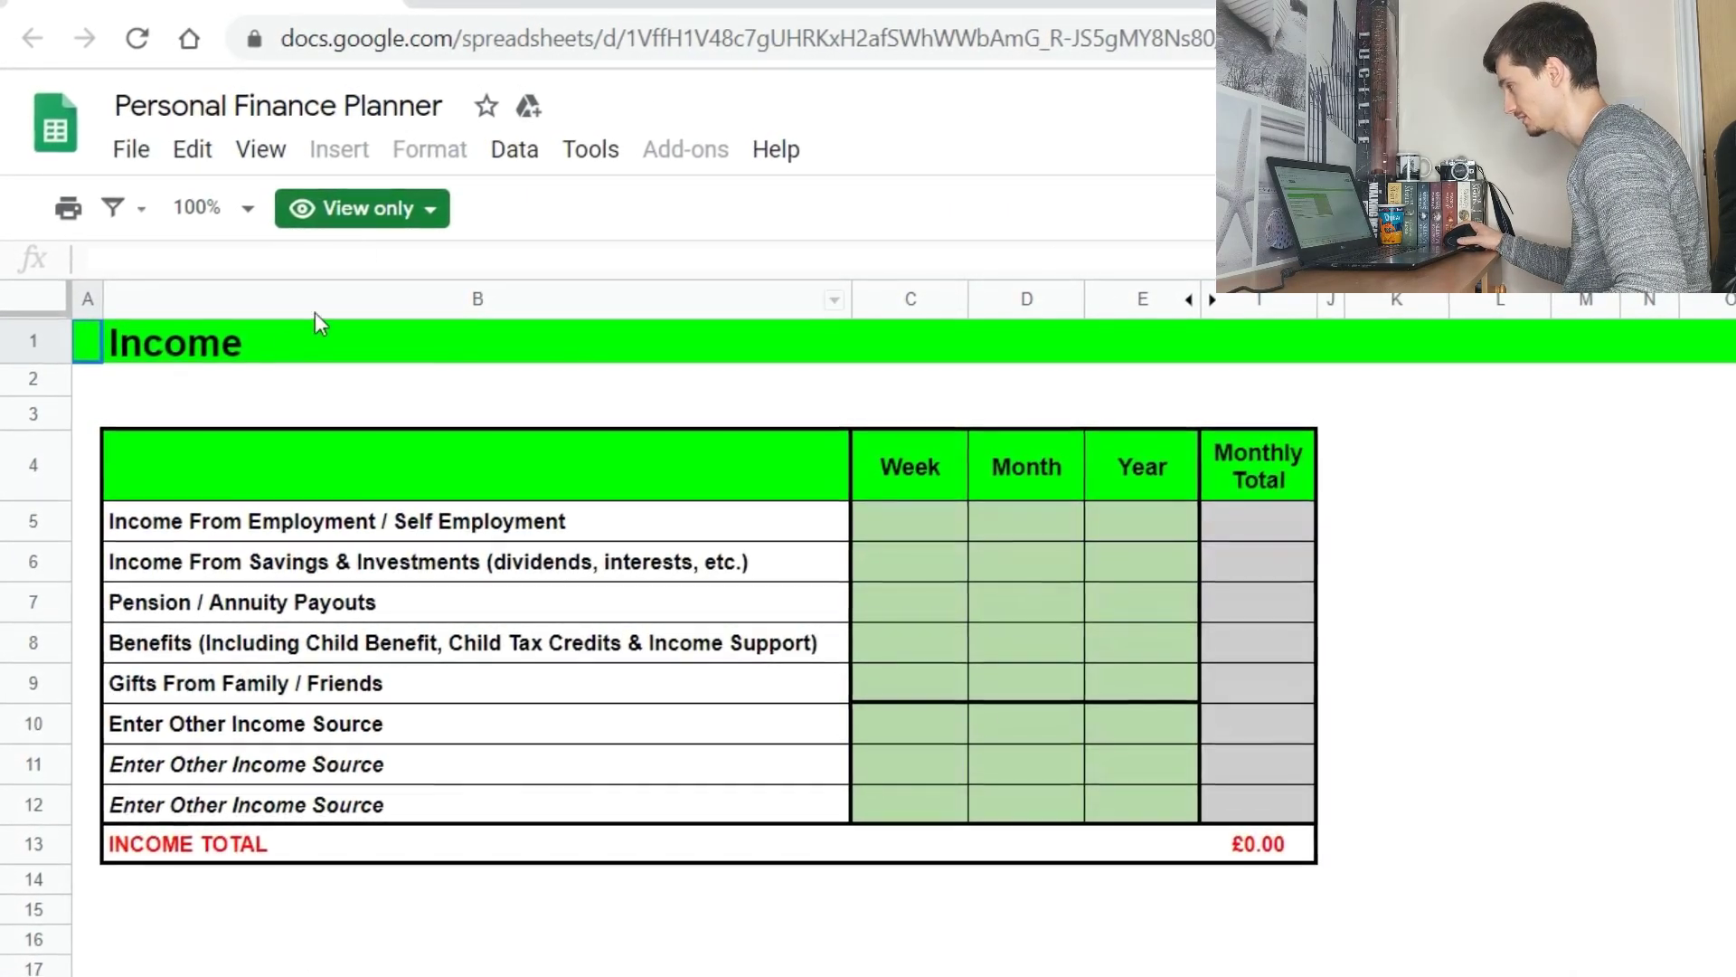
Make a copy of the Personal Finance Planner spreadsheet named YT in My Drive.
left_click(140, 164)
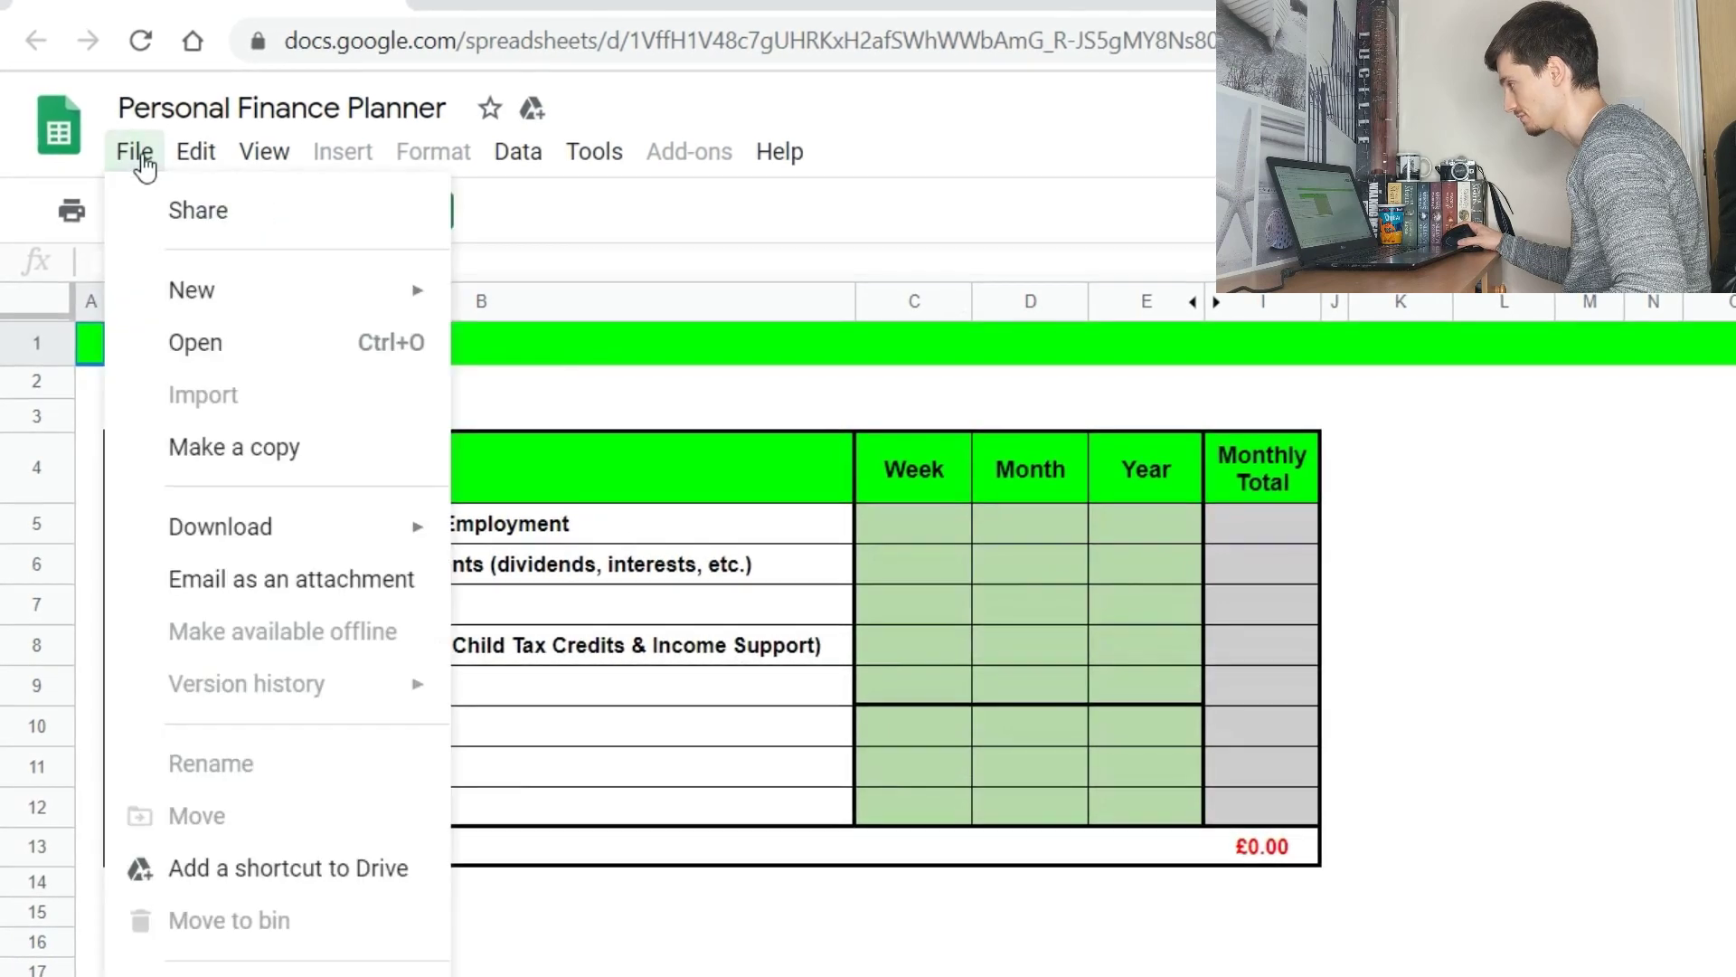
left_click(212, 449)
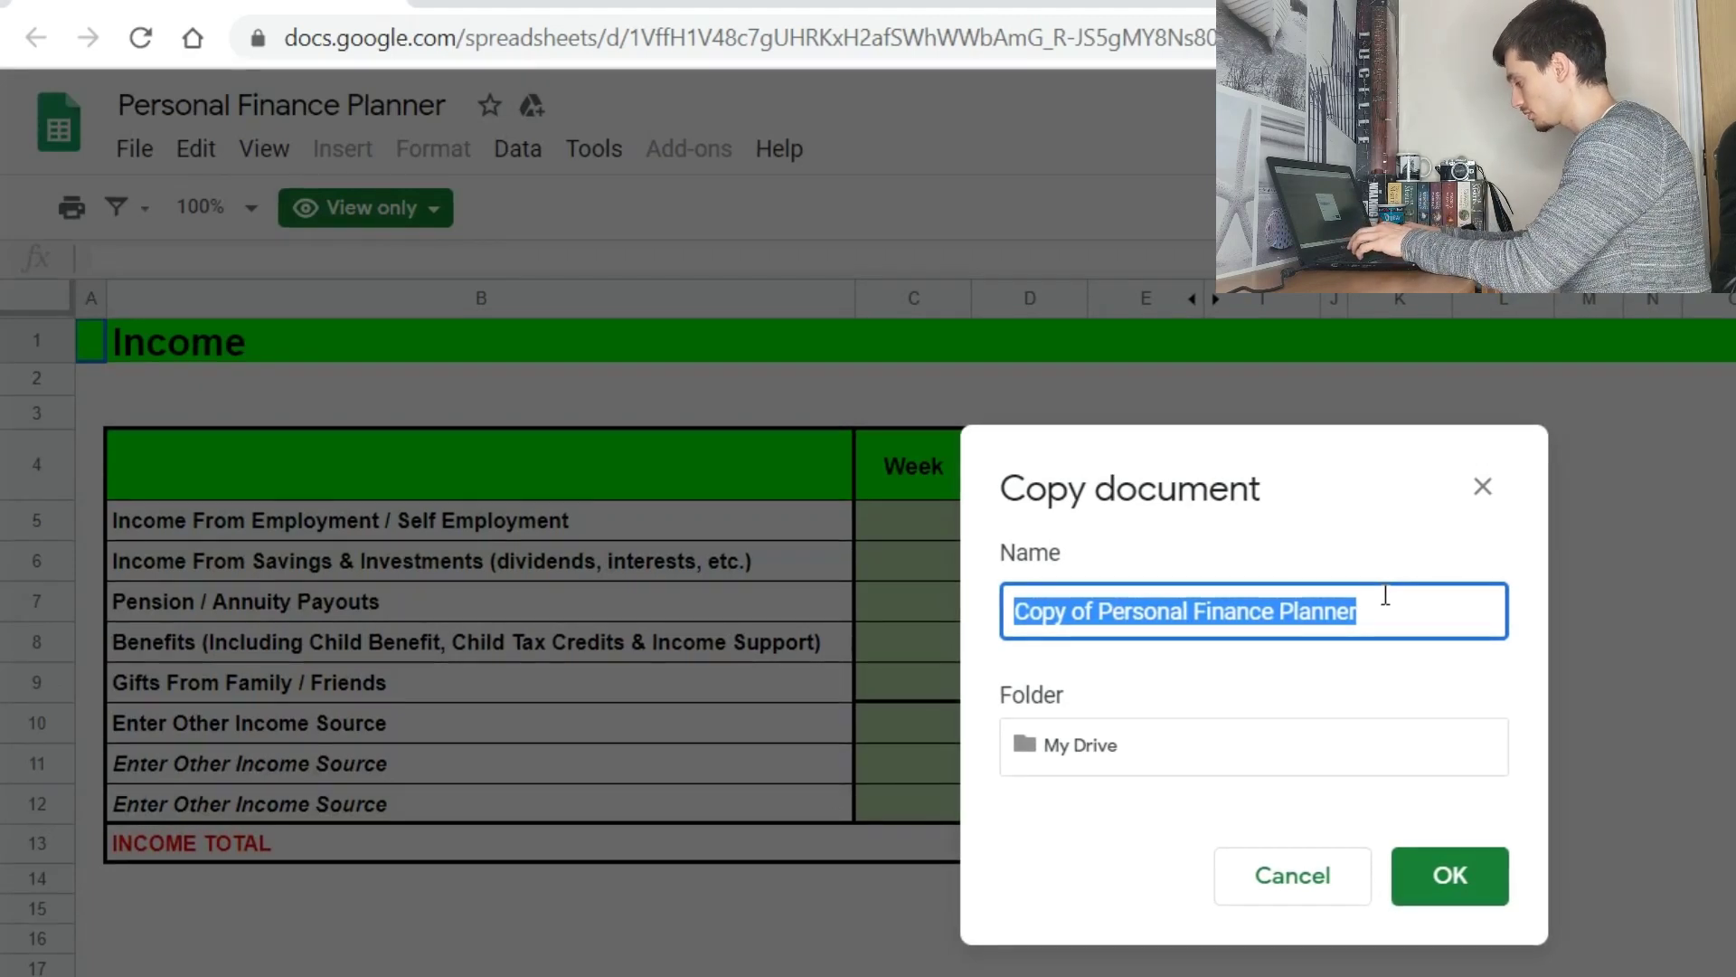
type("YT")
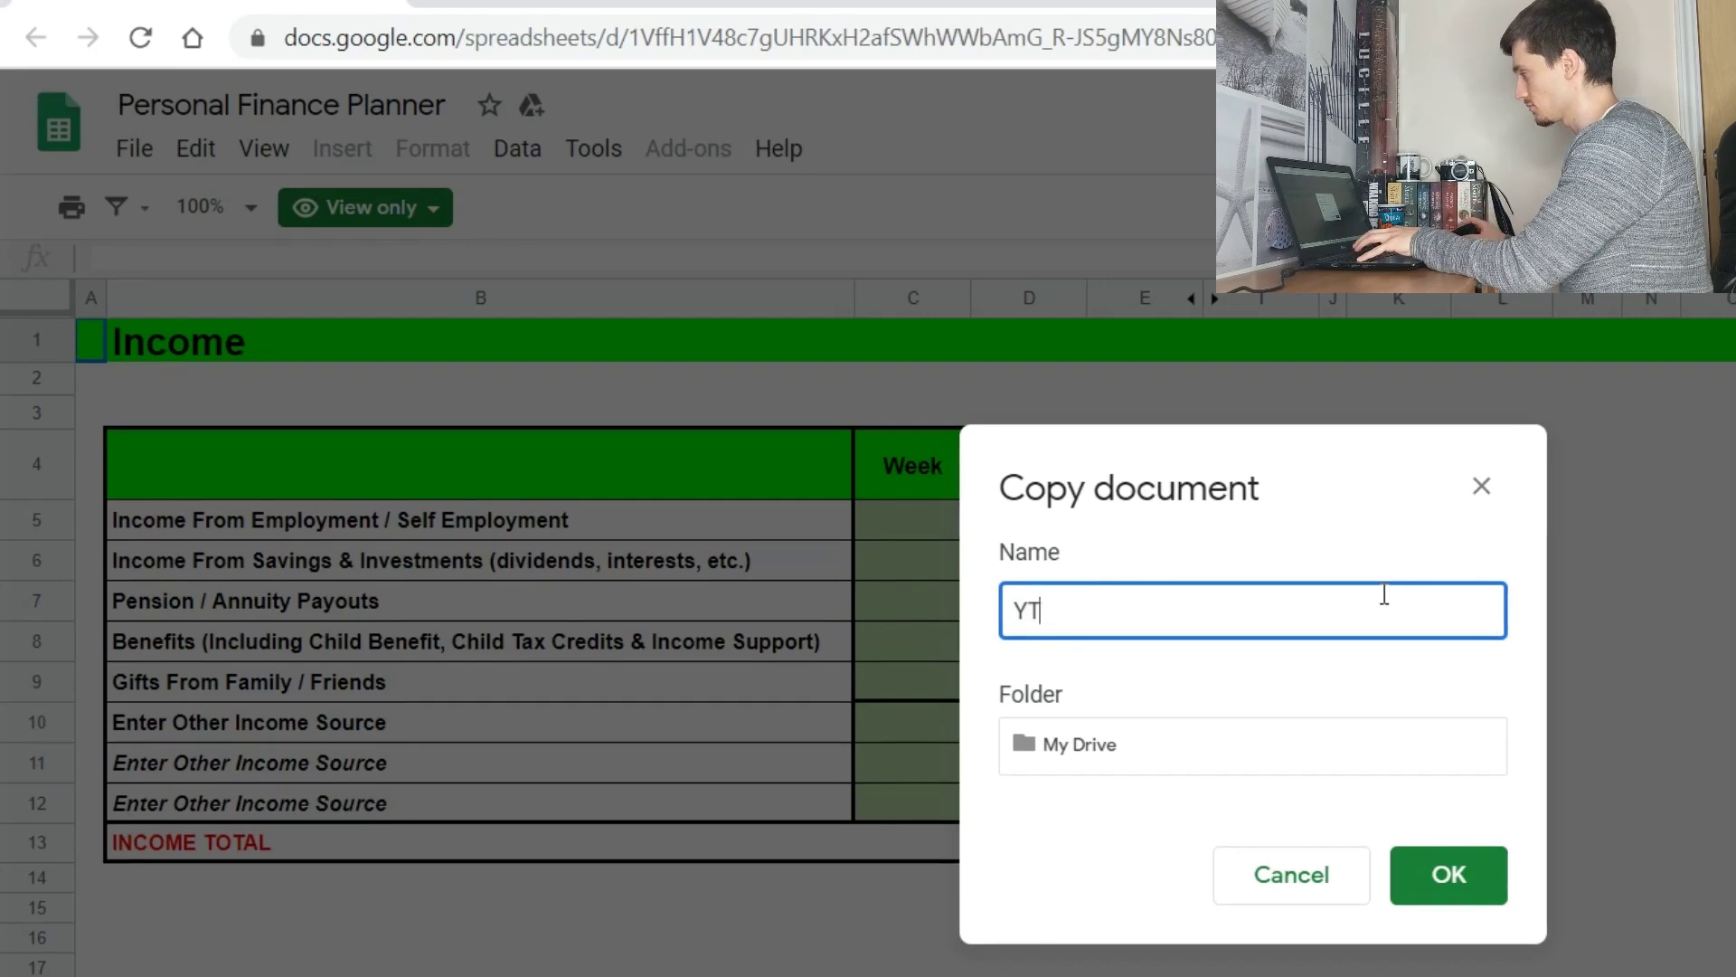
left_click(1460, 876)
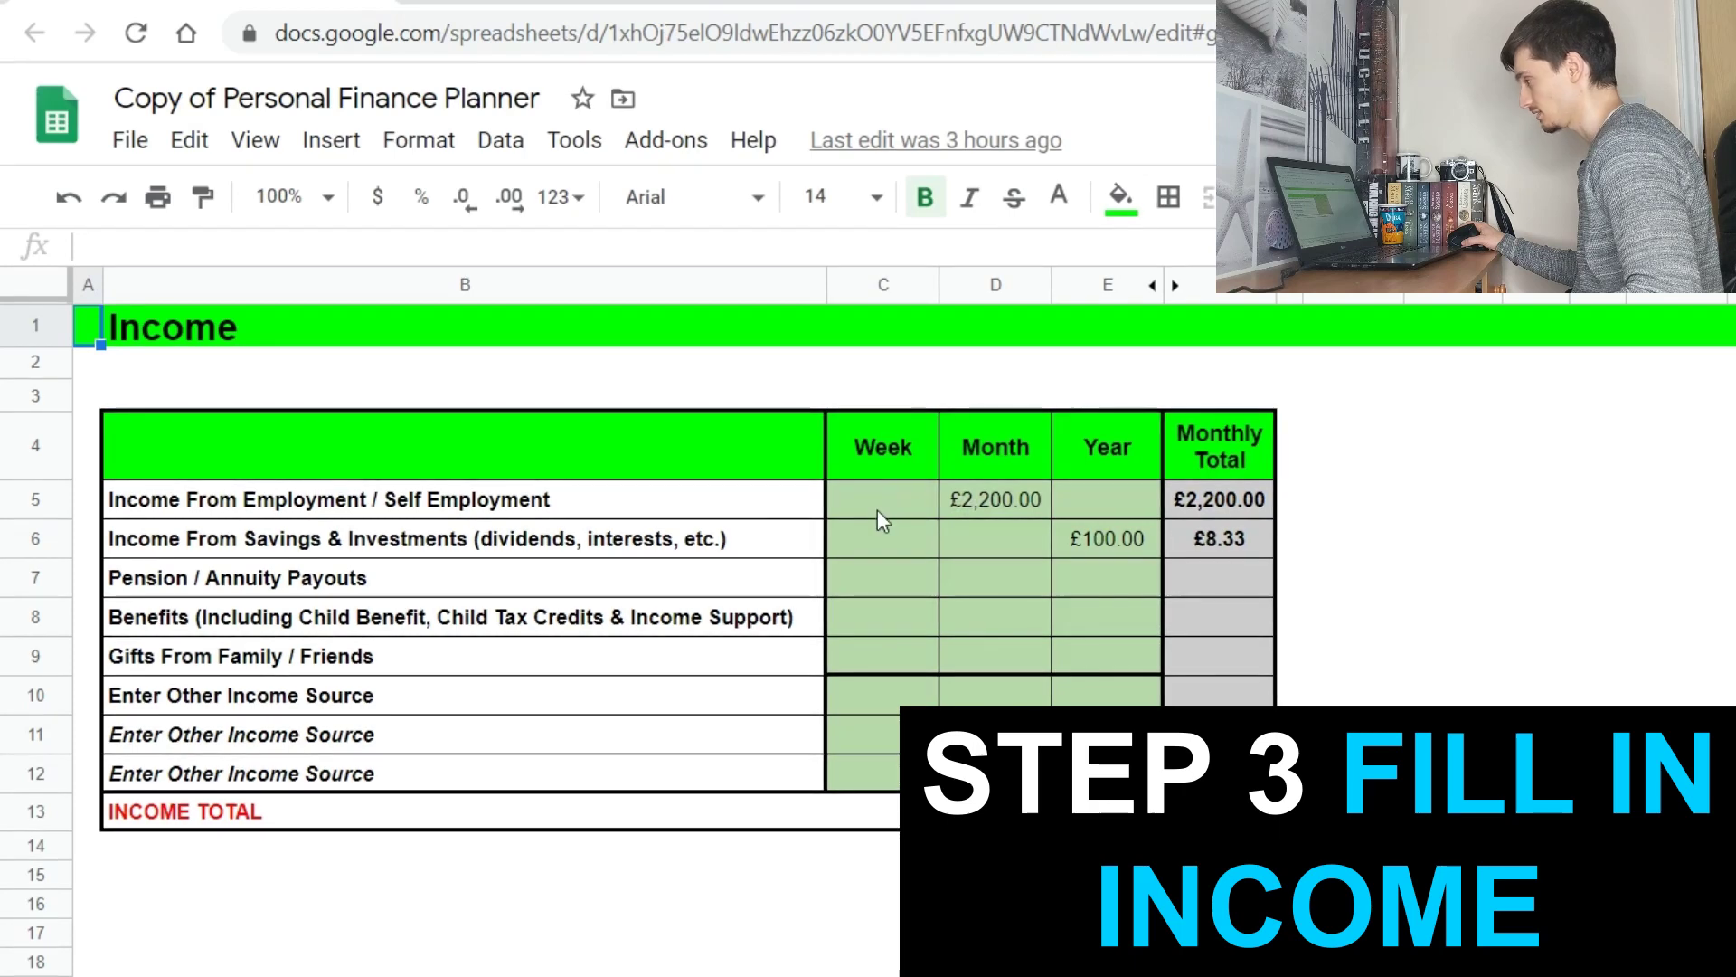
Review the monthly employment income and the yearly savings and investments income on the Income sheet.
left_click(1006, 506)
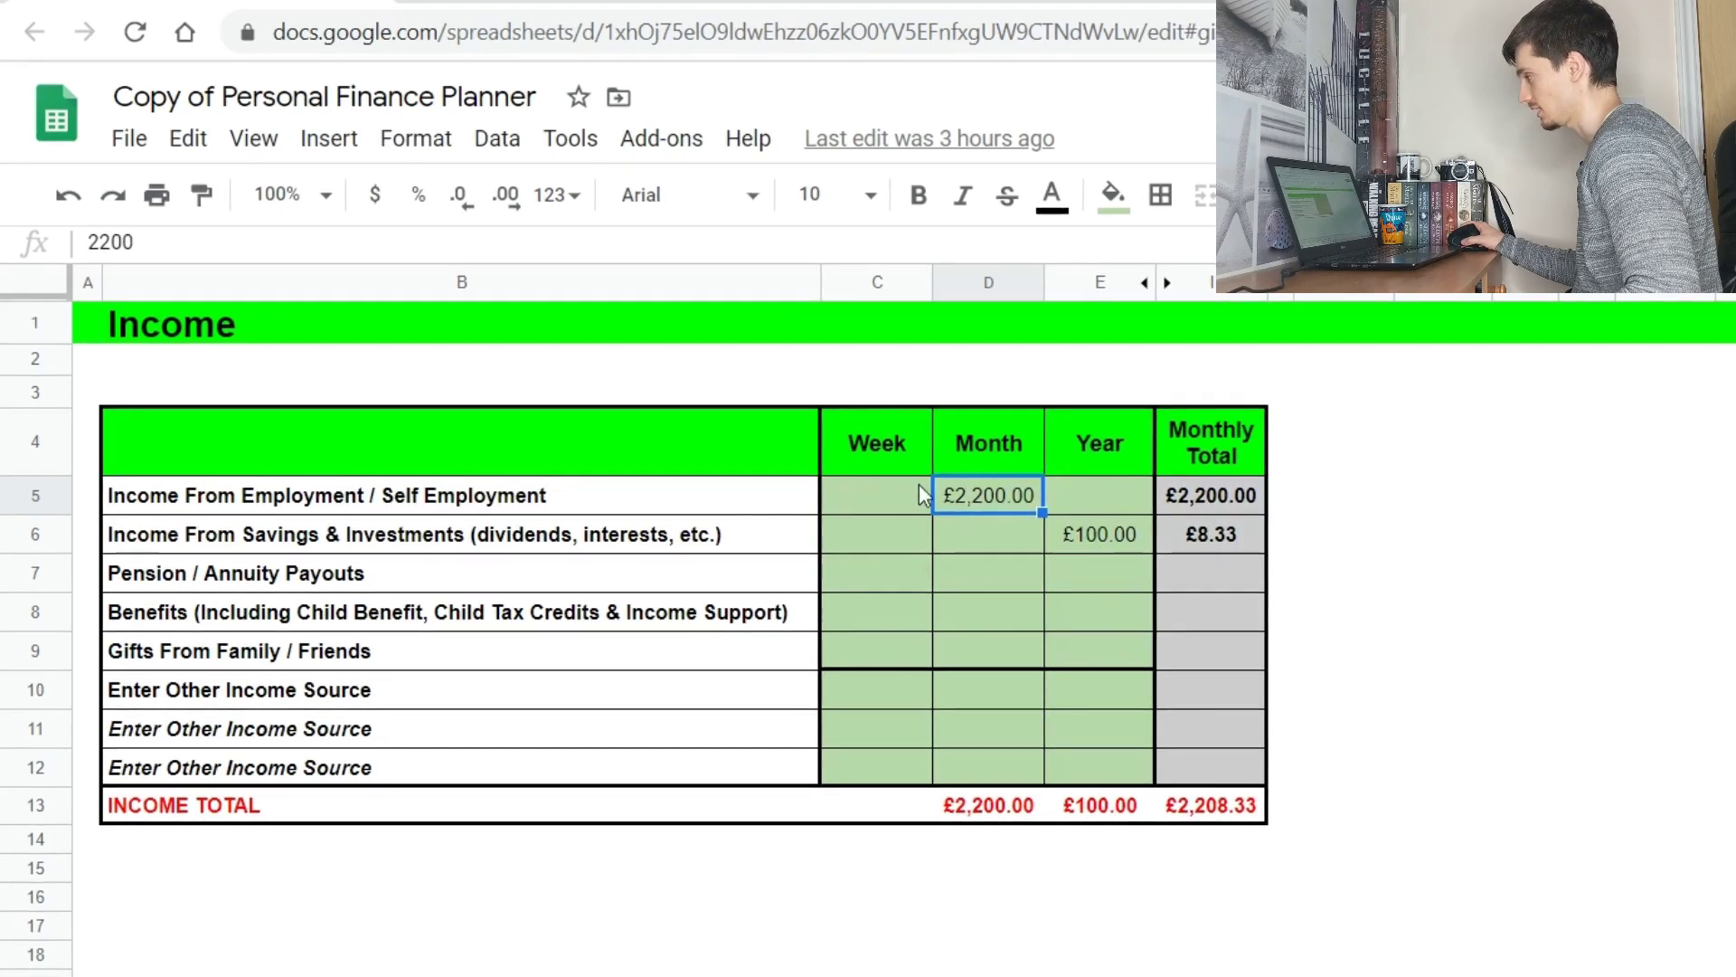
left_click(1096, 534)
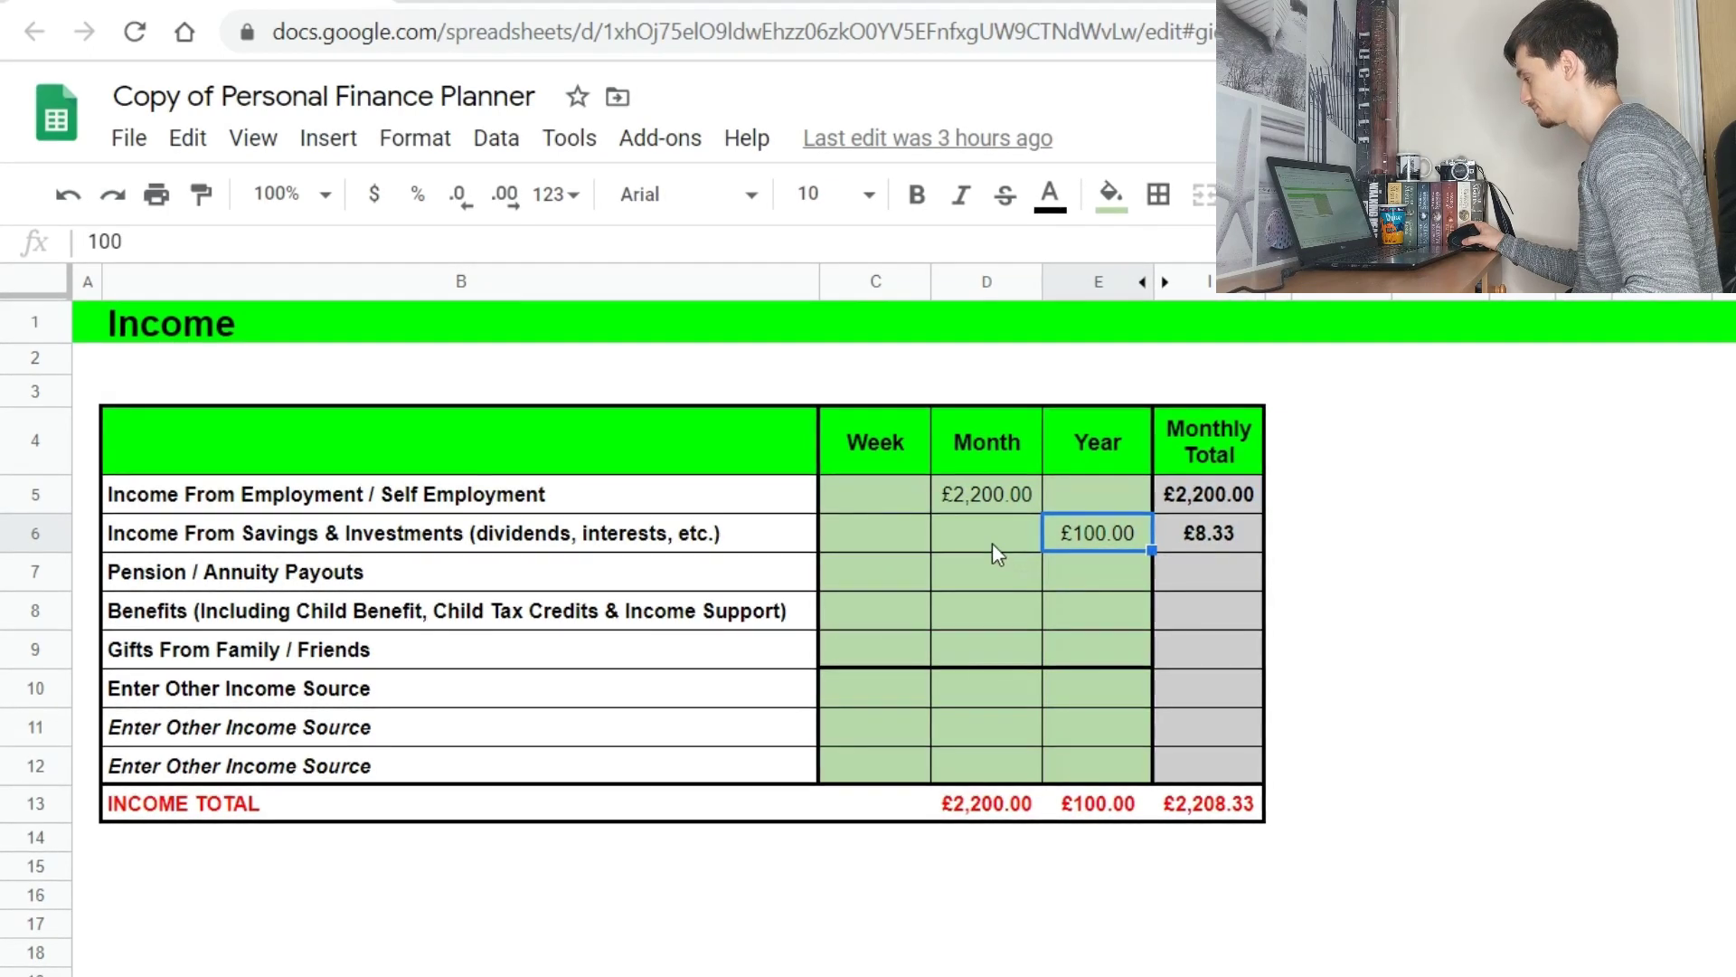
Enter a monthly Mortgage/Rent cost of 1000 in the HOME table of the Spend sheet.
left_click(443, 863)
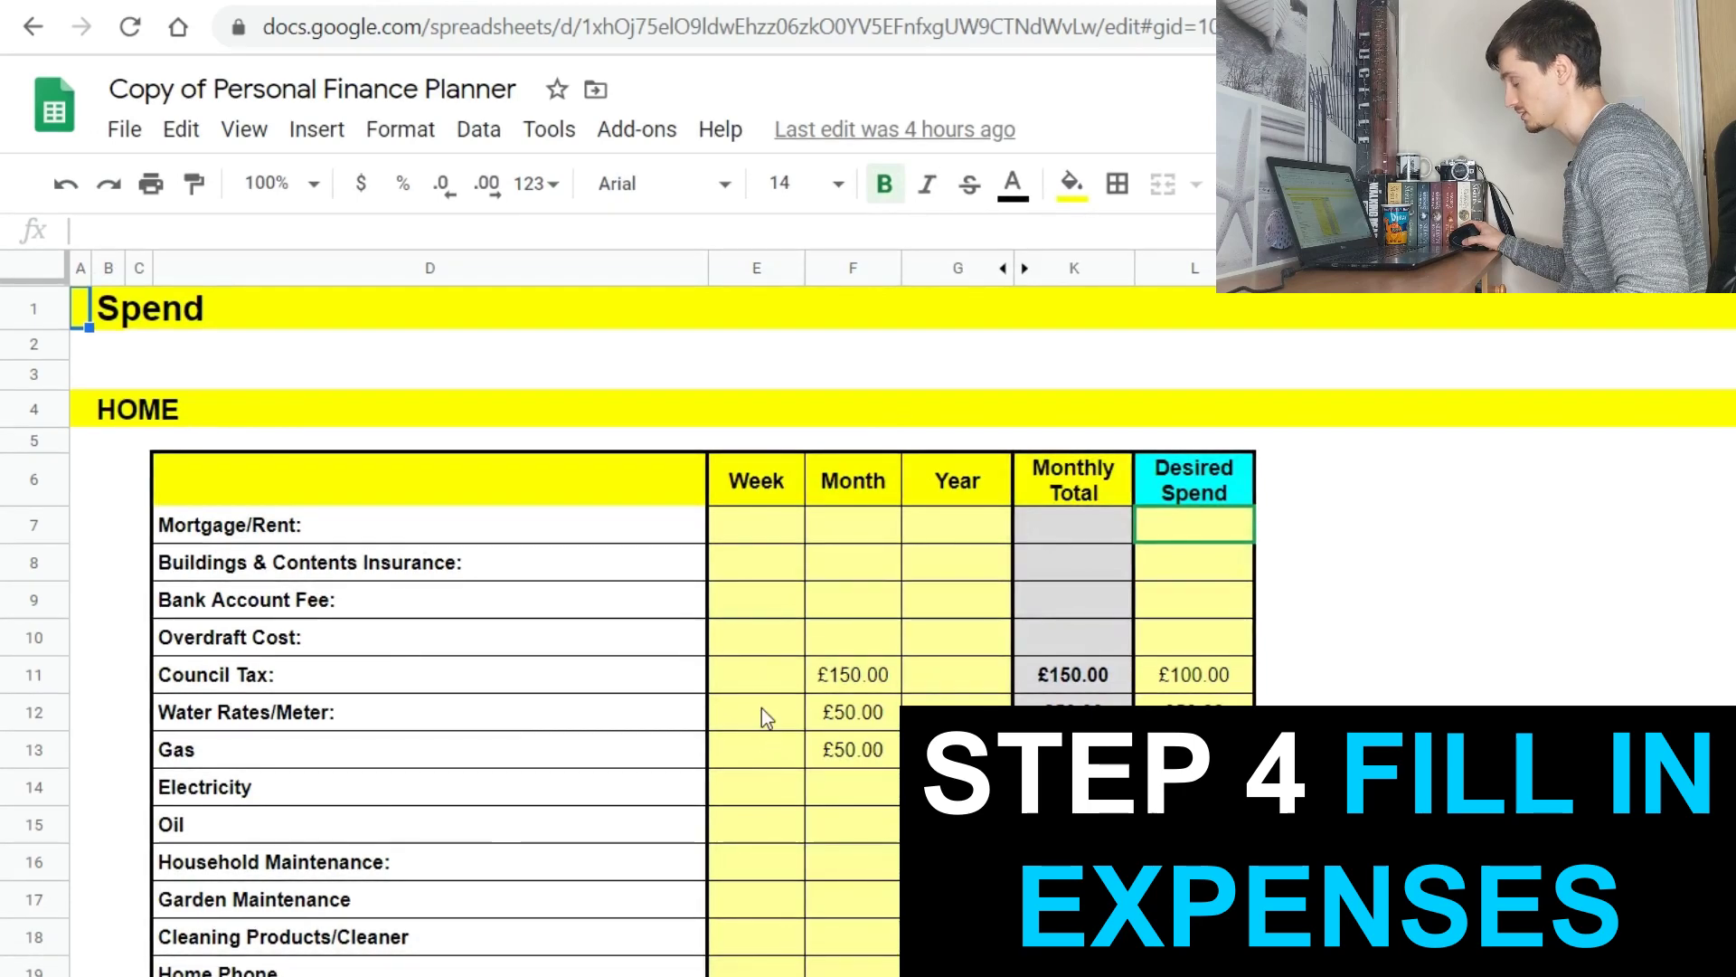
left_click(860, 534)
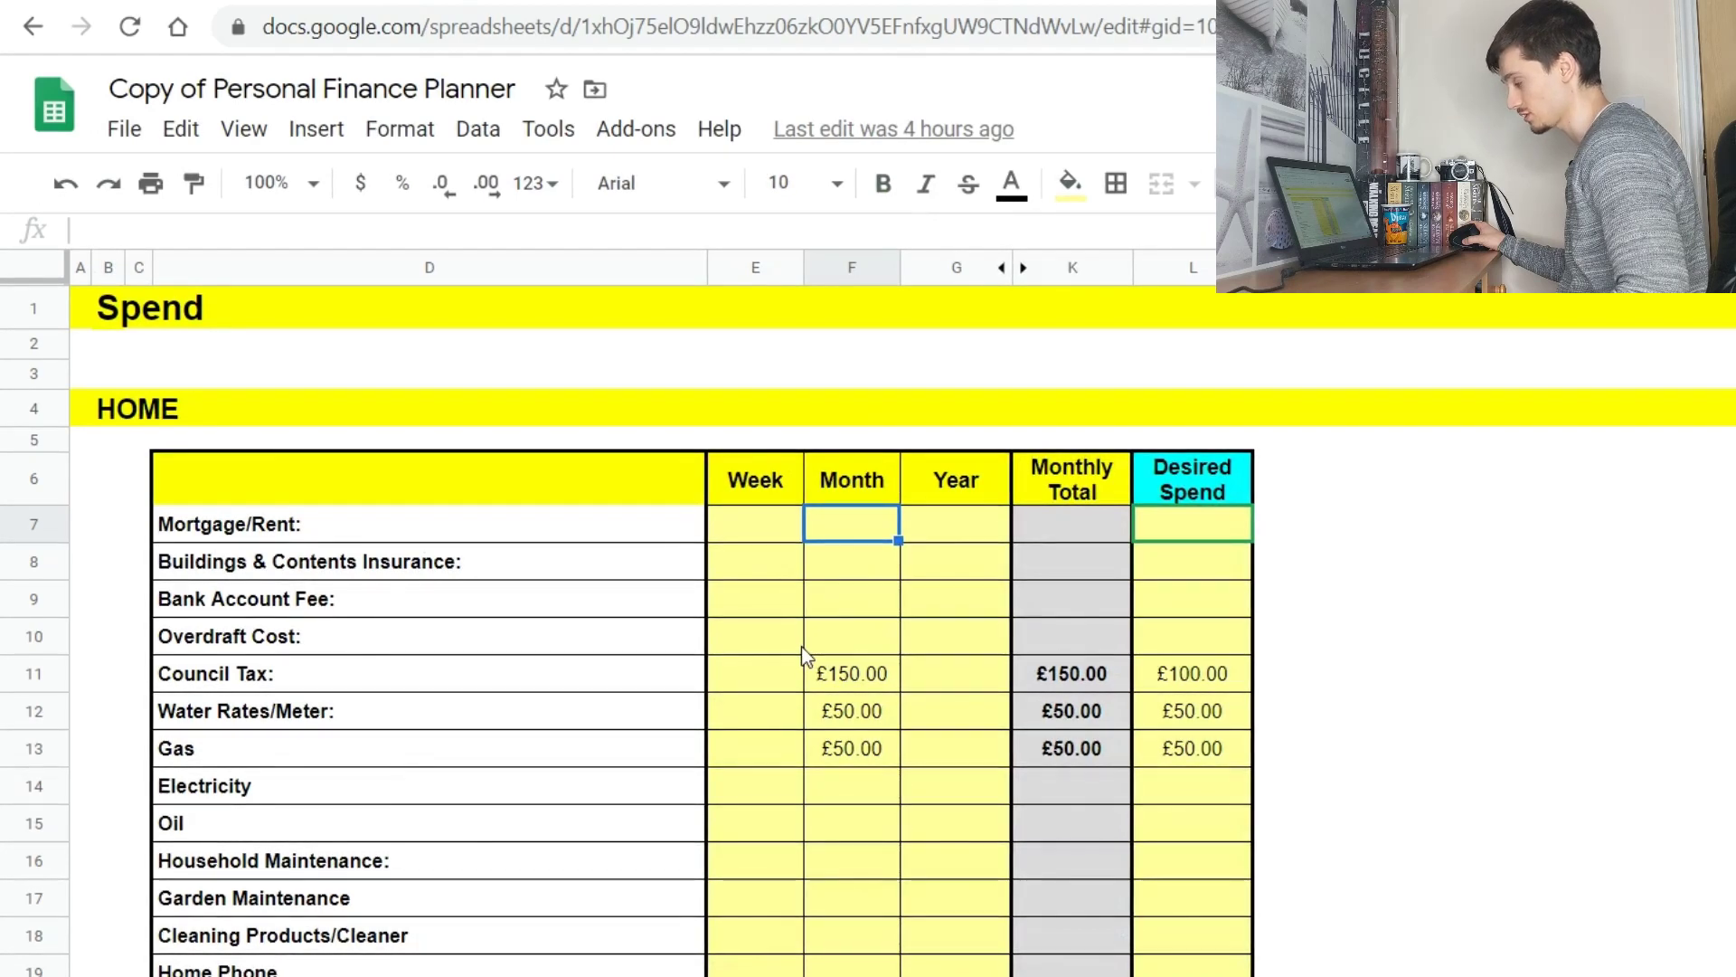
type("1000")
key("Return")
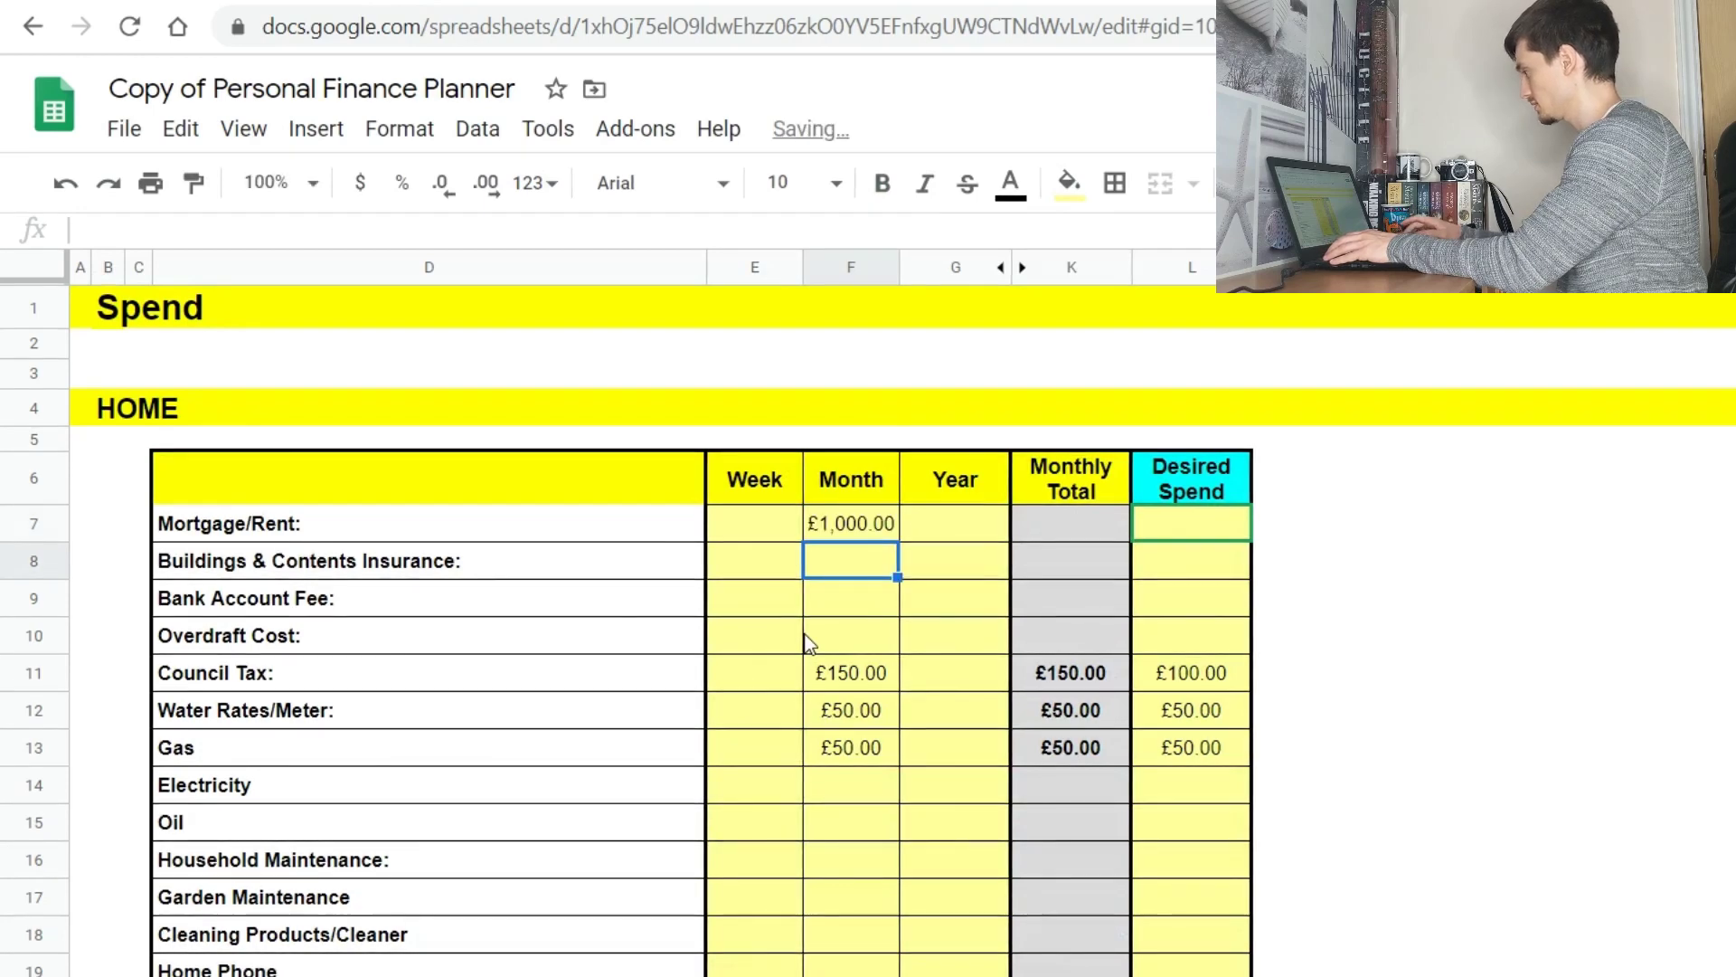
Set the Desired Spend for Mortgage/Rent to 900.
key("Up")
key("Right")
key("Right")
key("Right")
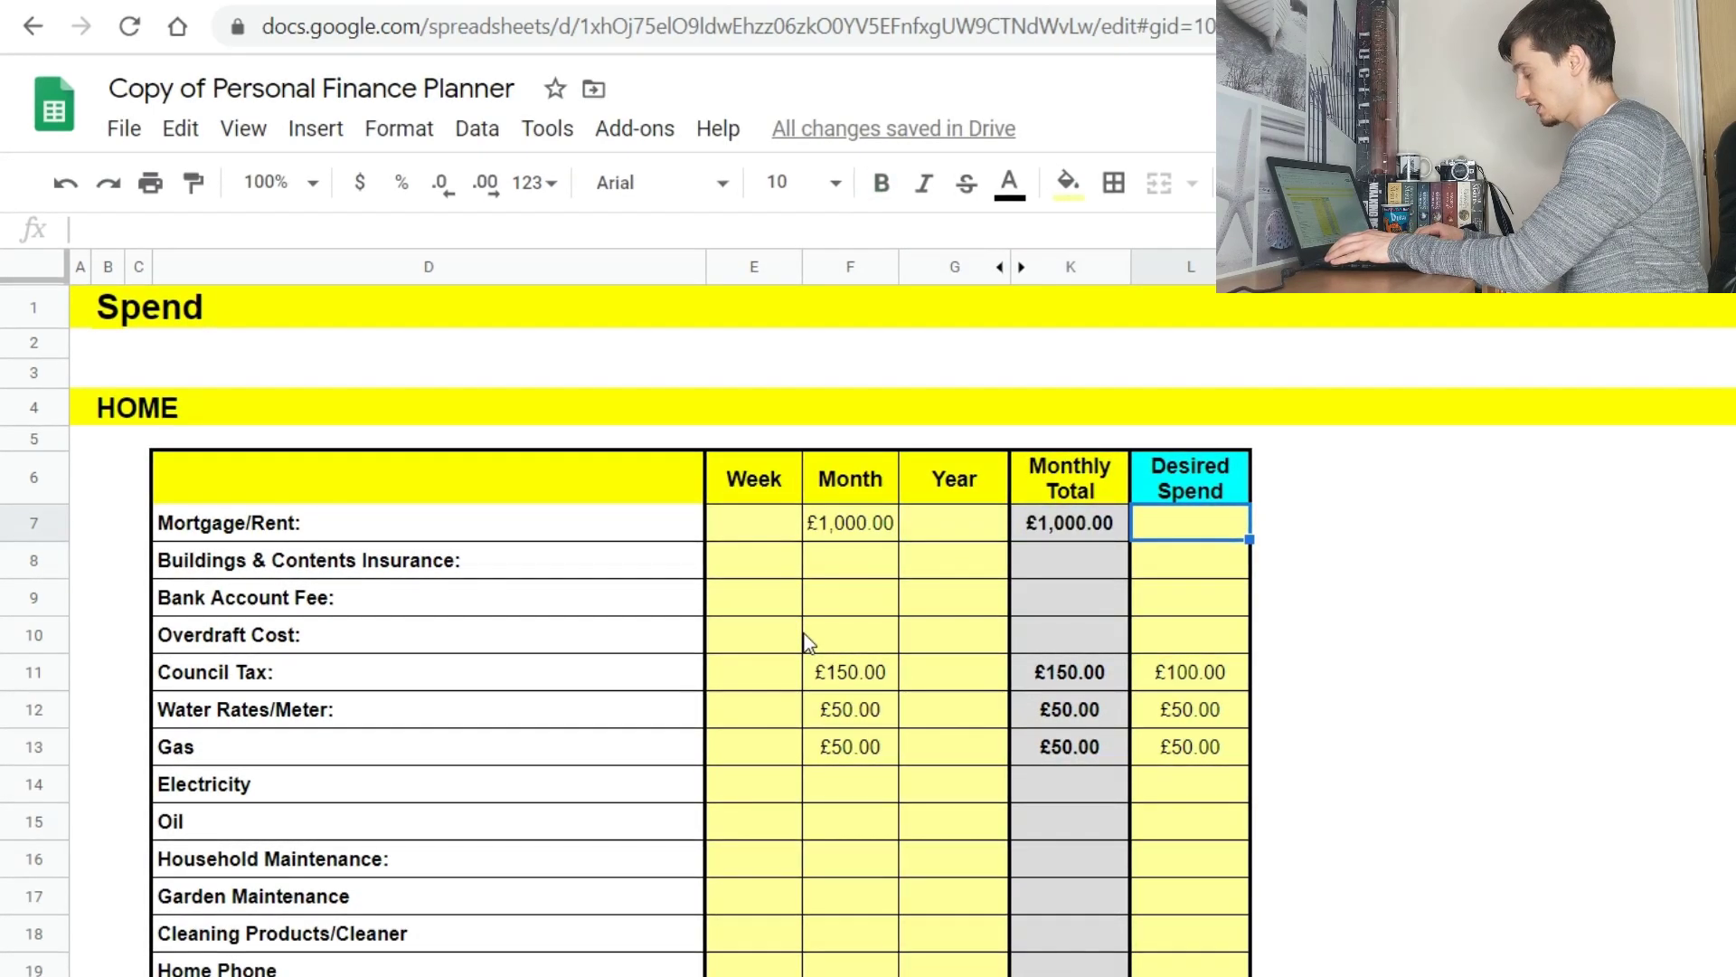
type("900")
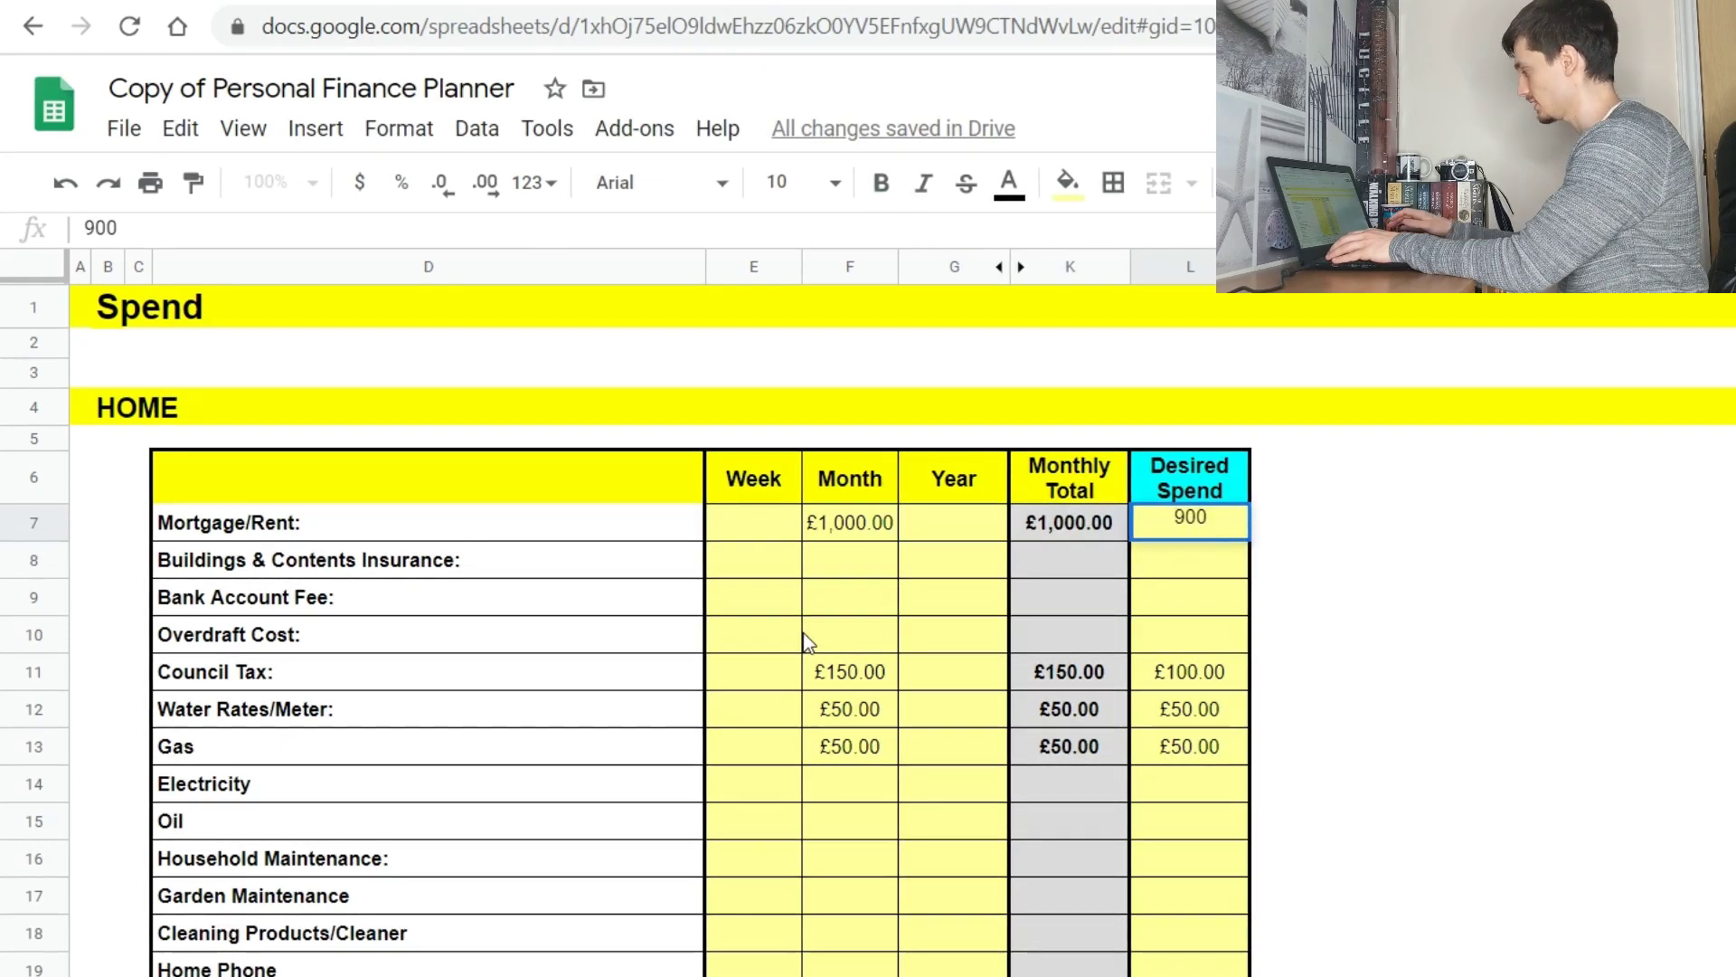
key("Return")
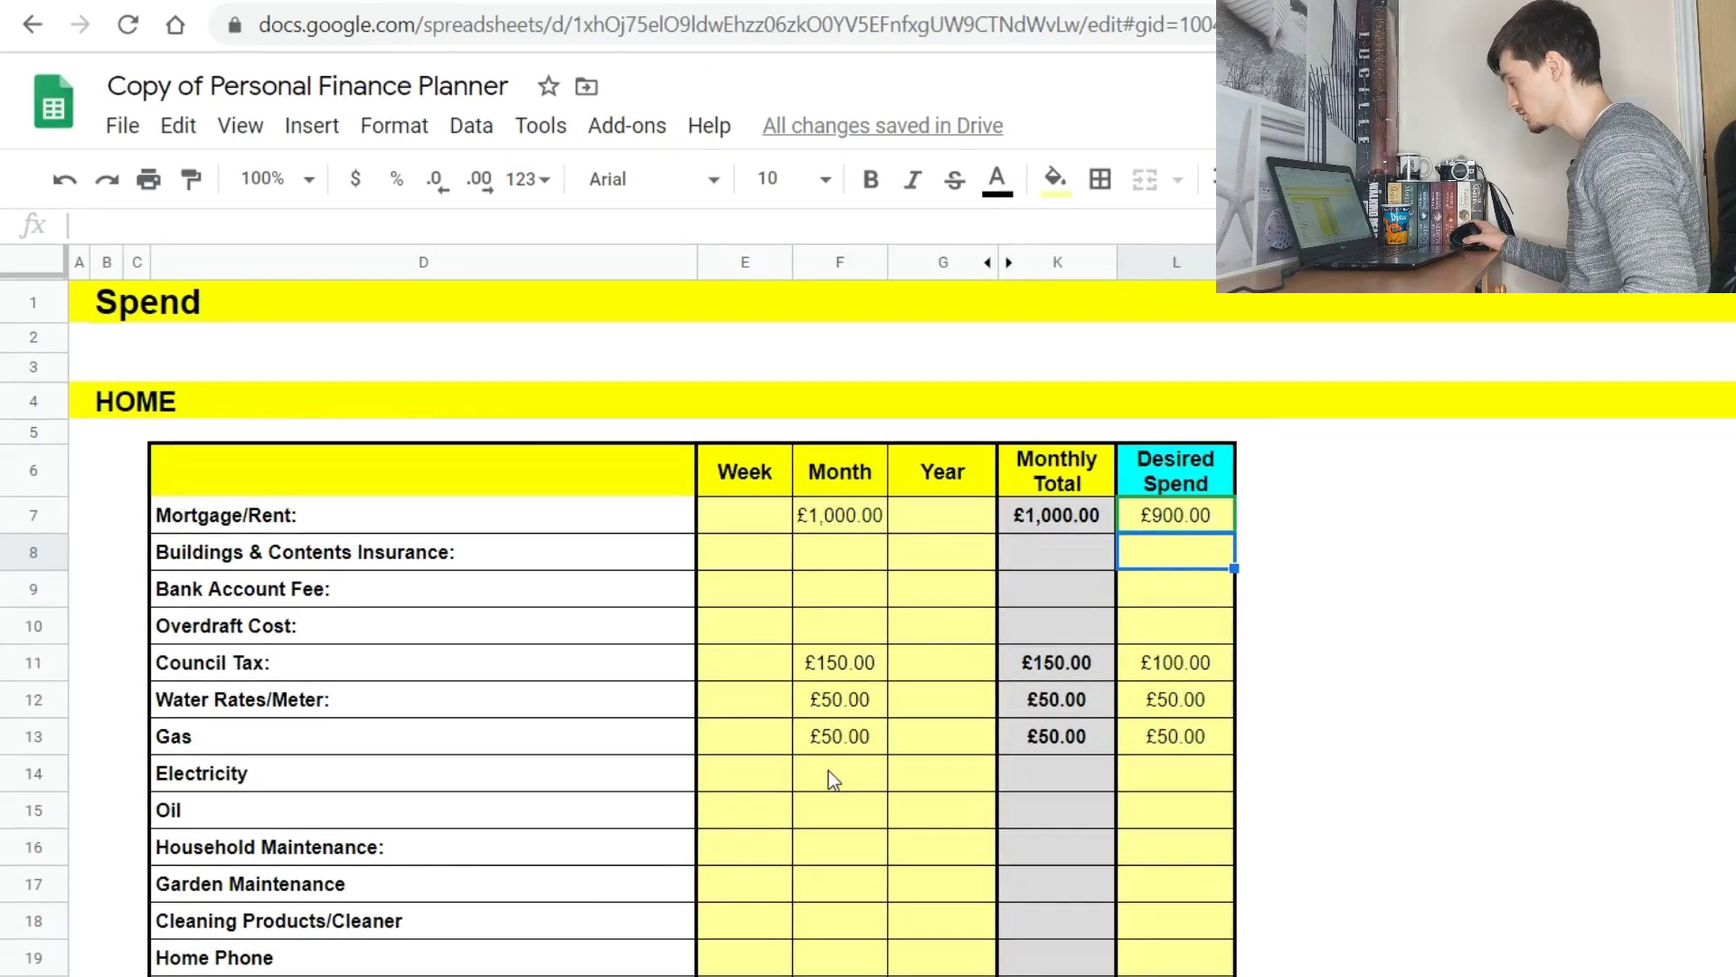
Review the Spend sheet's categories from HOME down to ODDS & SODS, including the yearly Summer Holiday cost under BIG ONE OFFS.
scroll(818, 818, "down", 5)
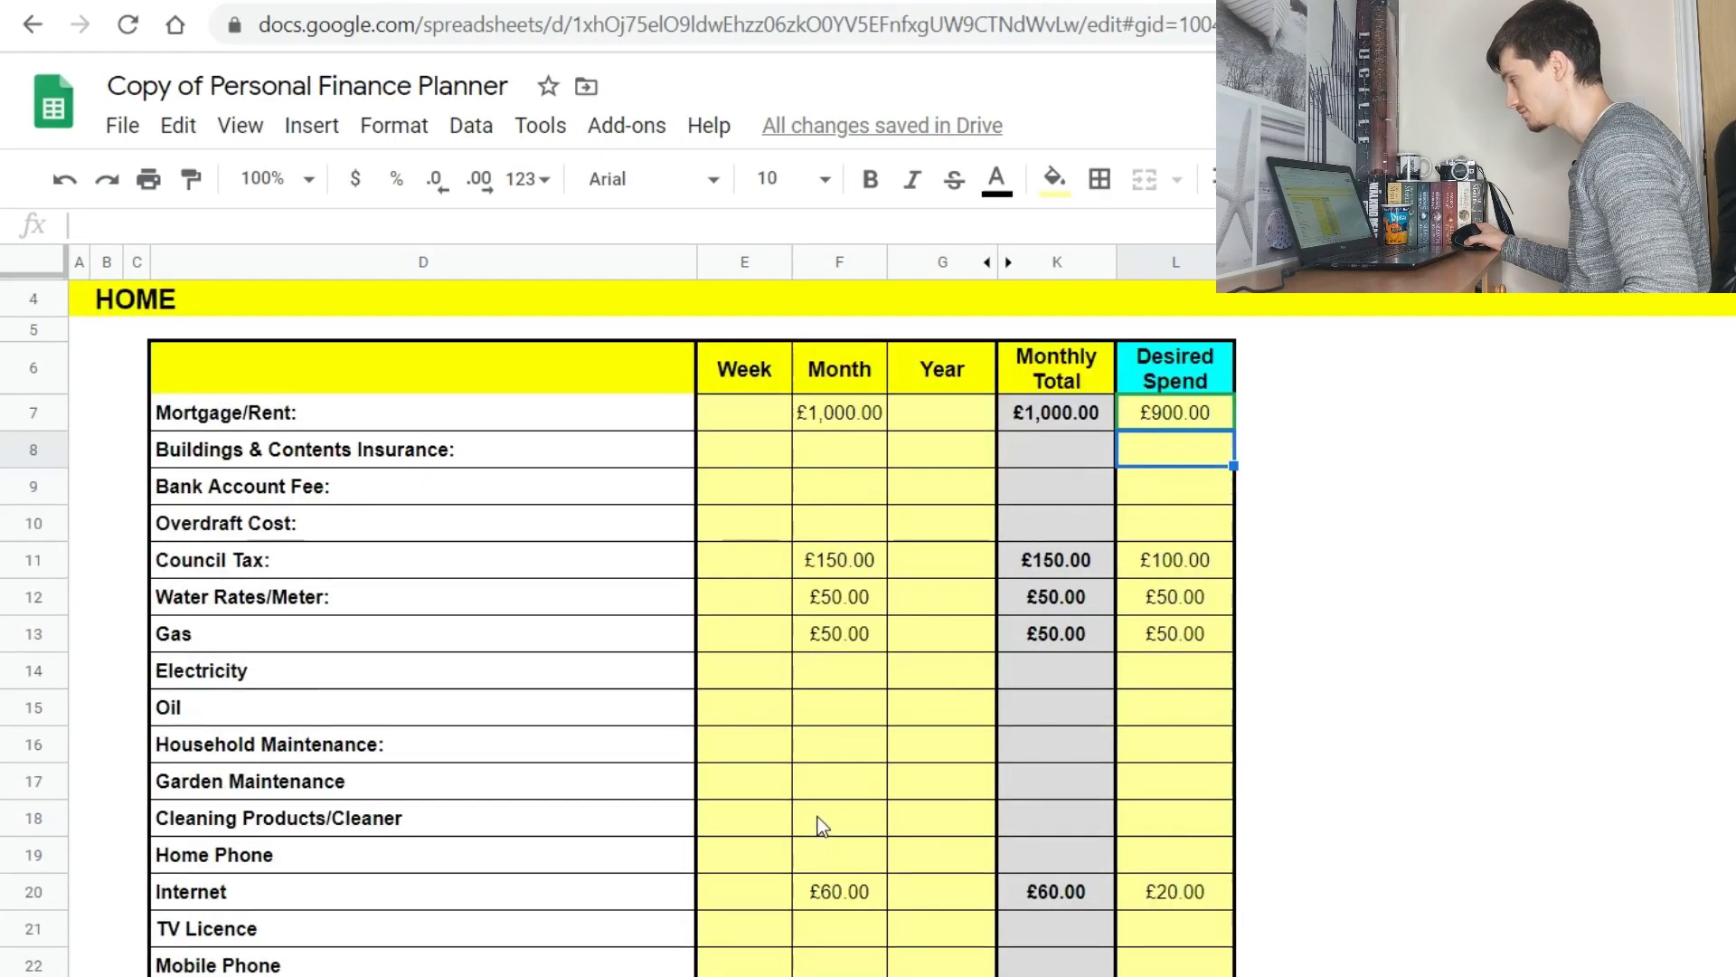
scroll(819, 821, "down", 10)
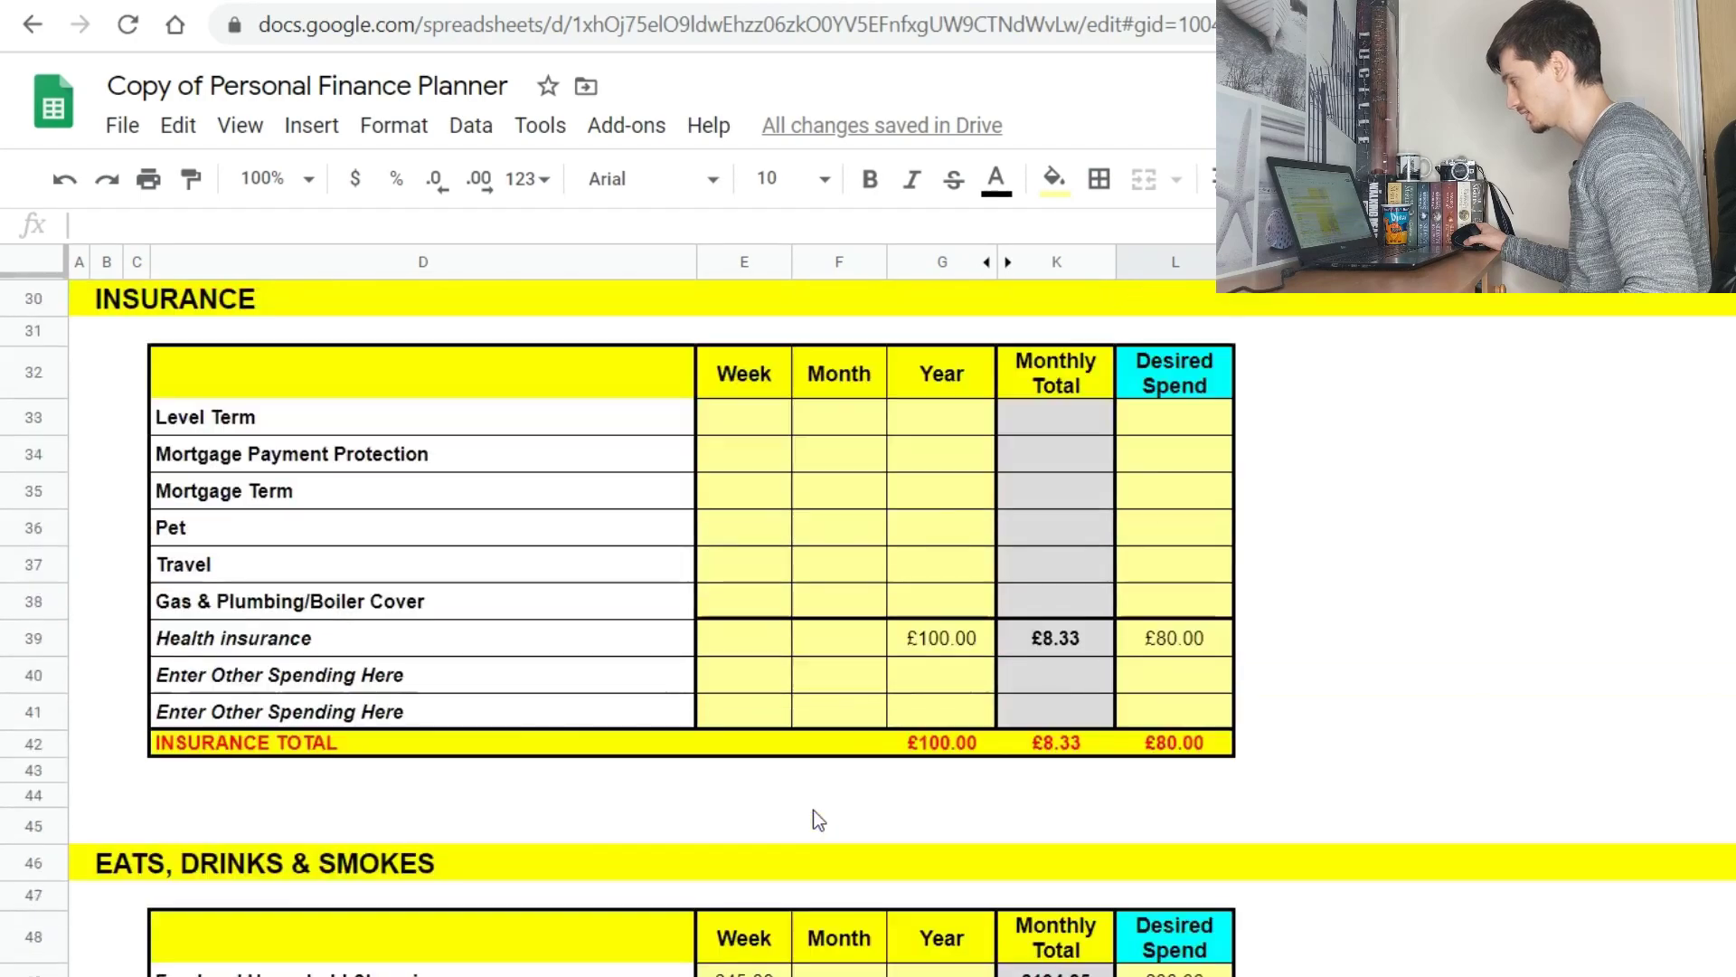
scroll(818, 819, "down", 20)
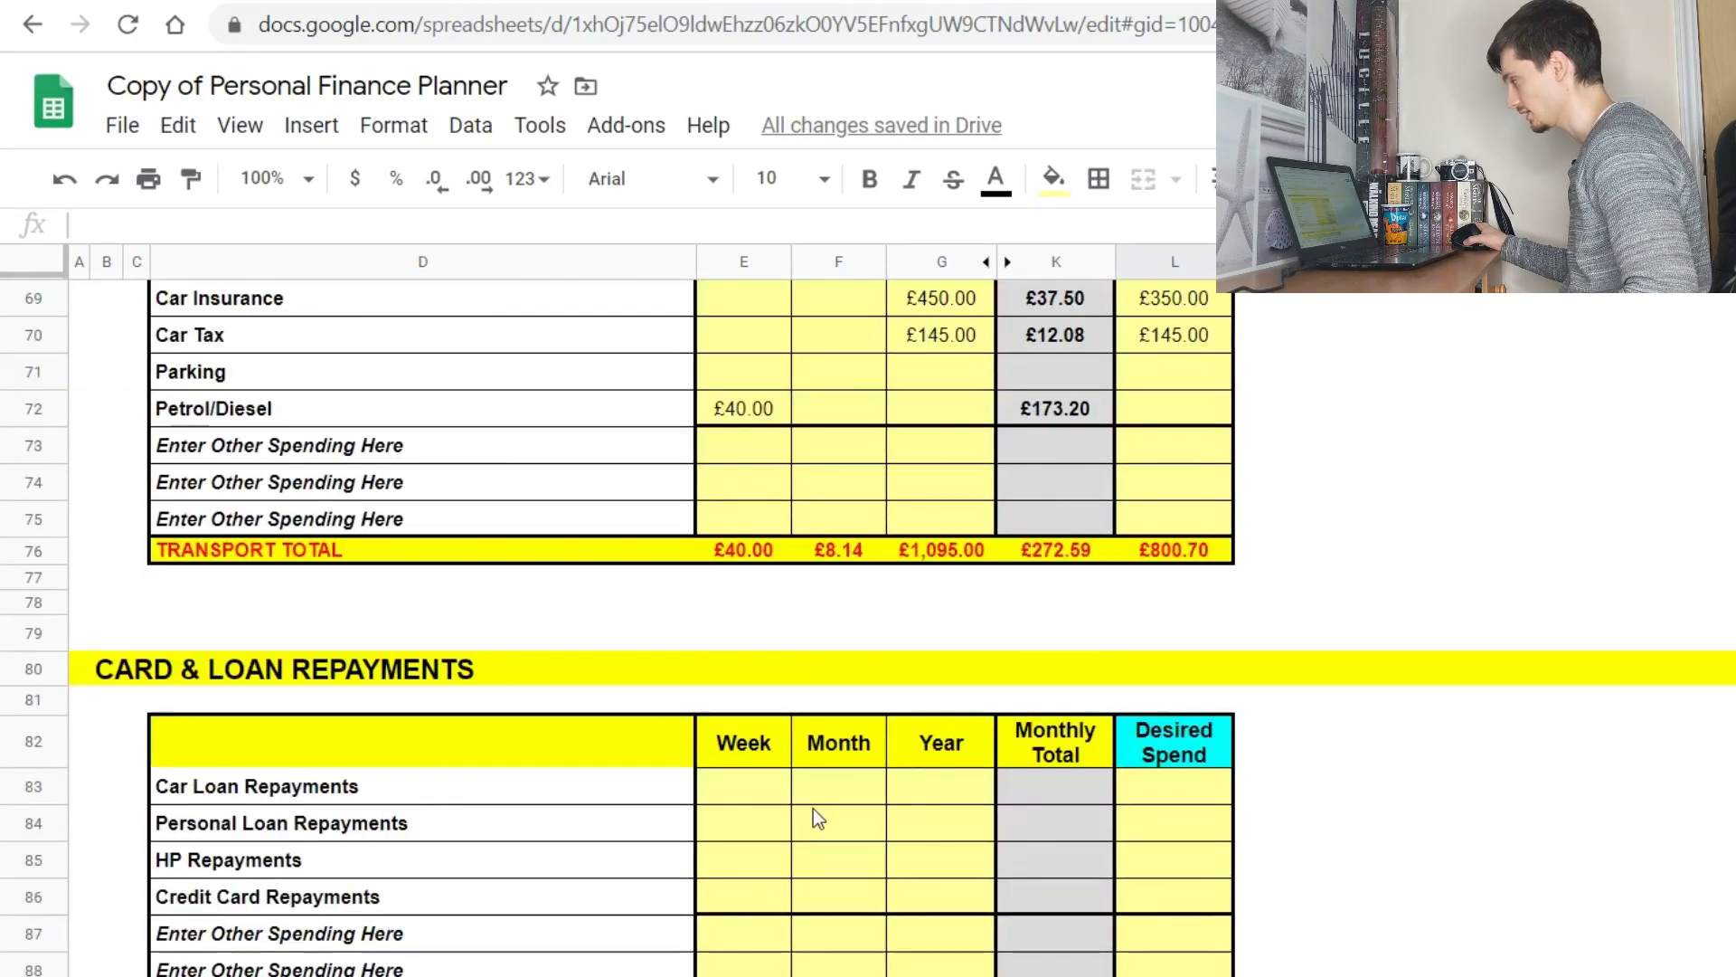
scroll(812, 808, "down", 16)
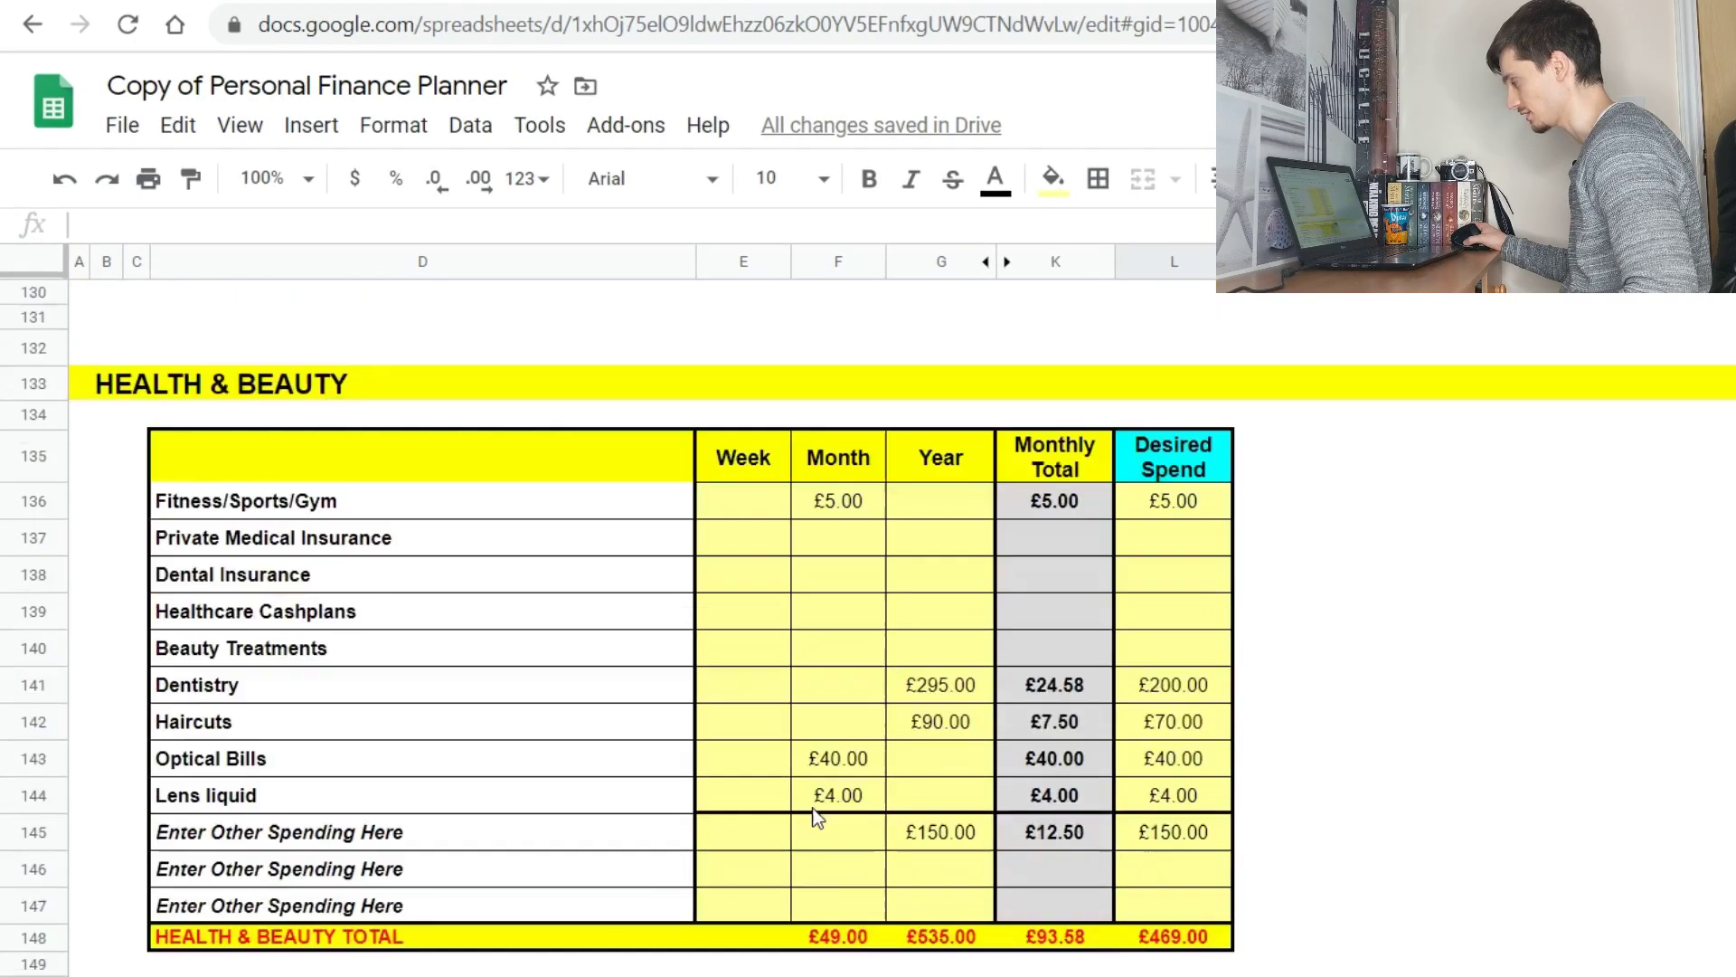
scroll(812, 806, "down", 7)
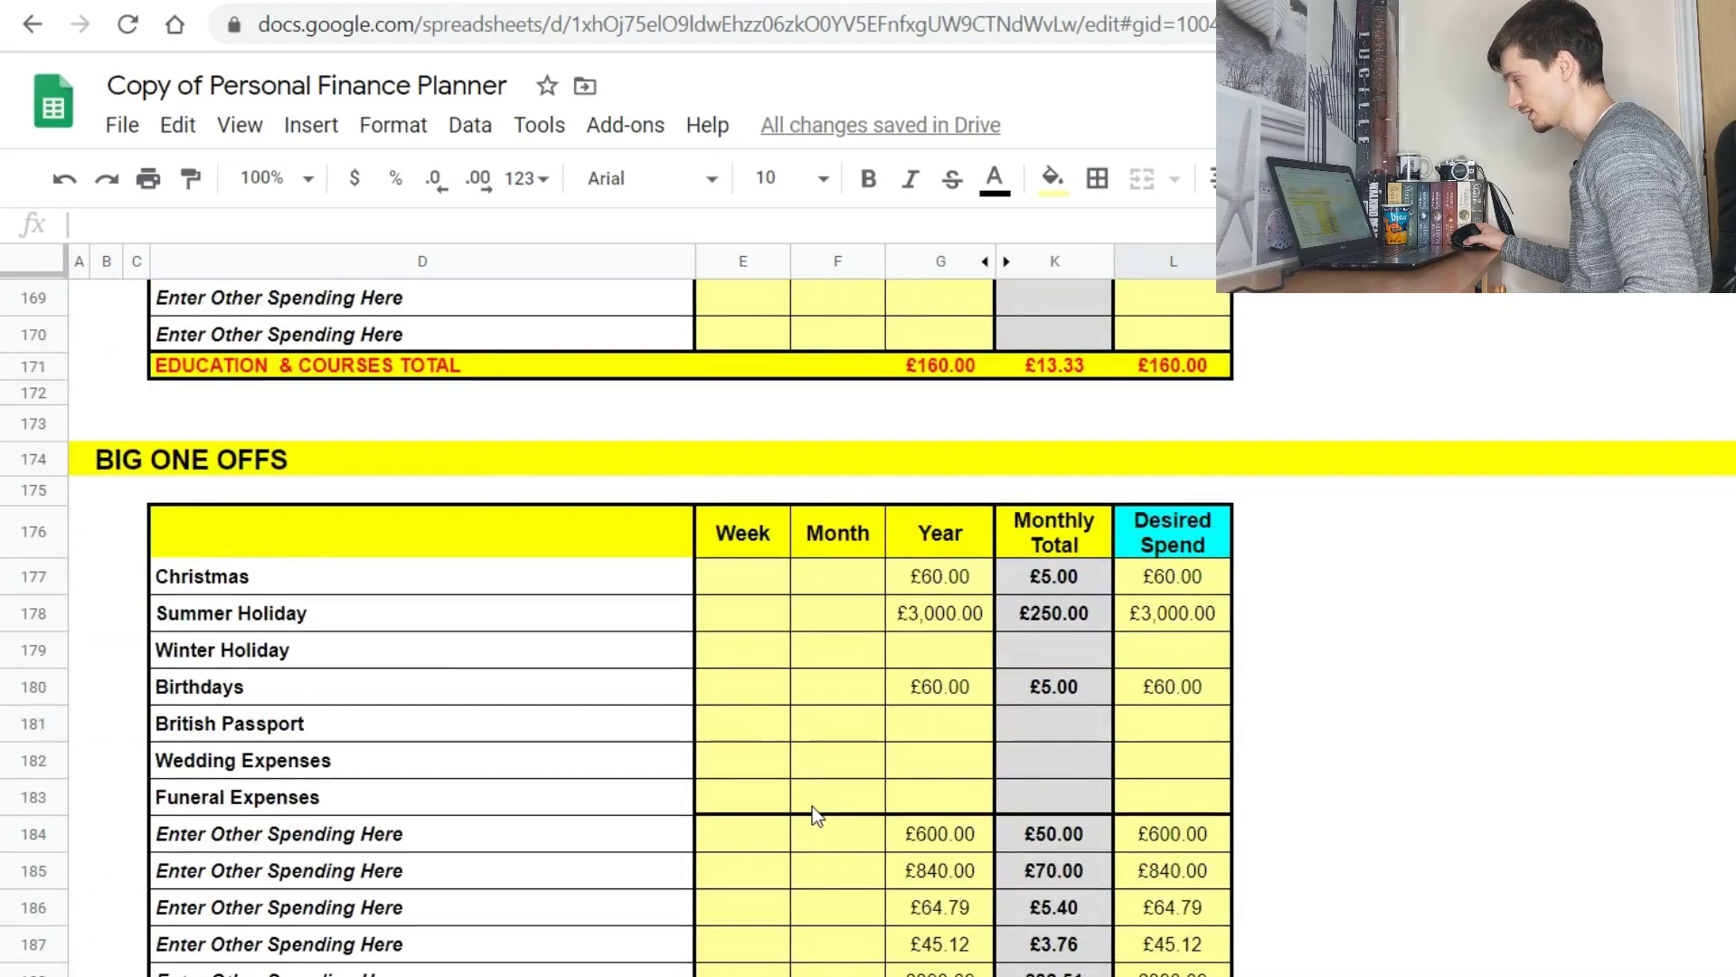
left_click(931, 618)
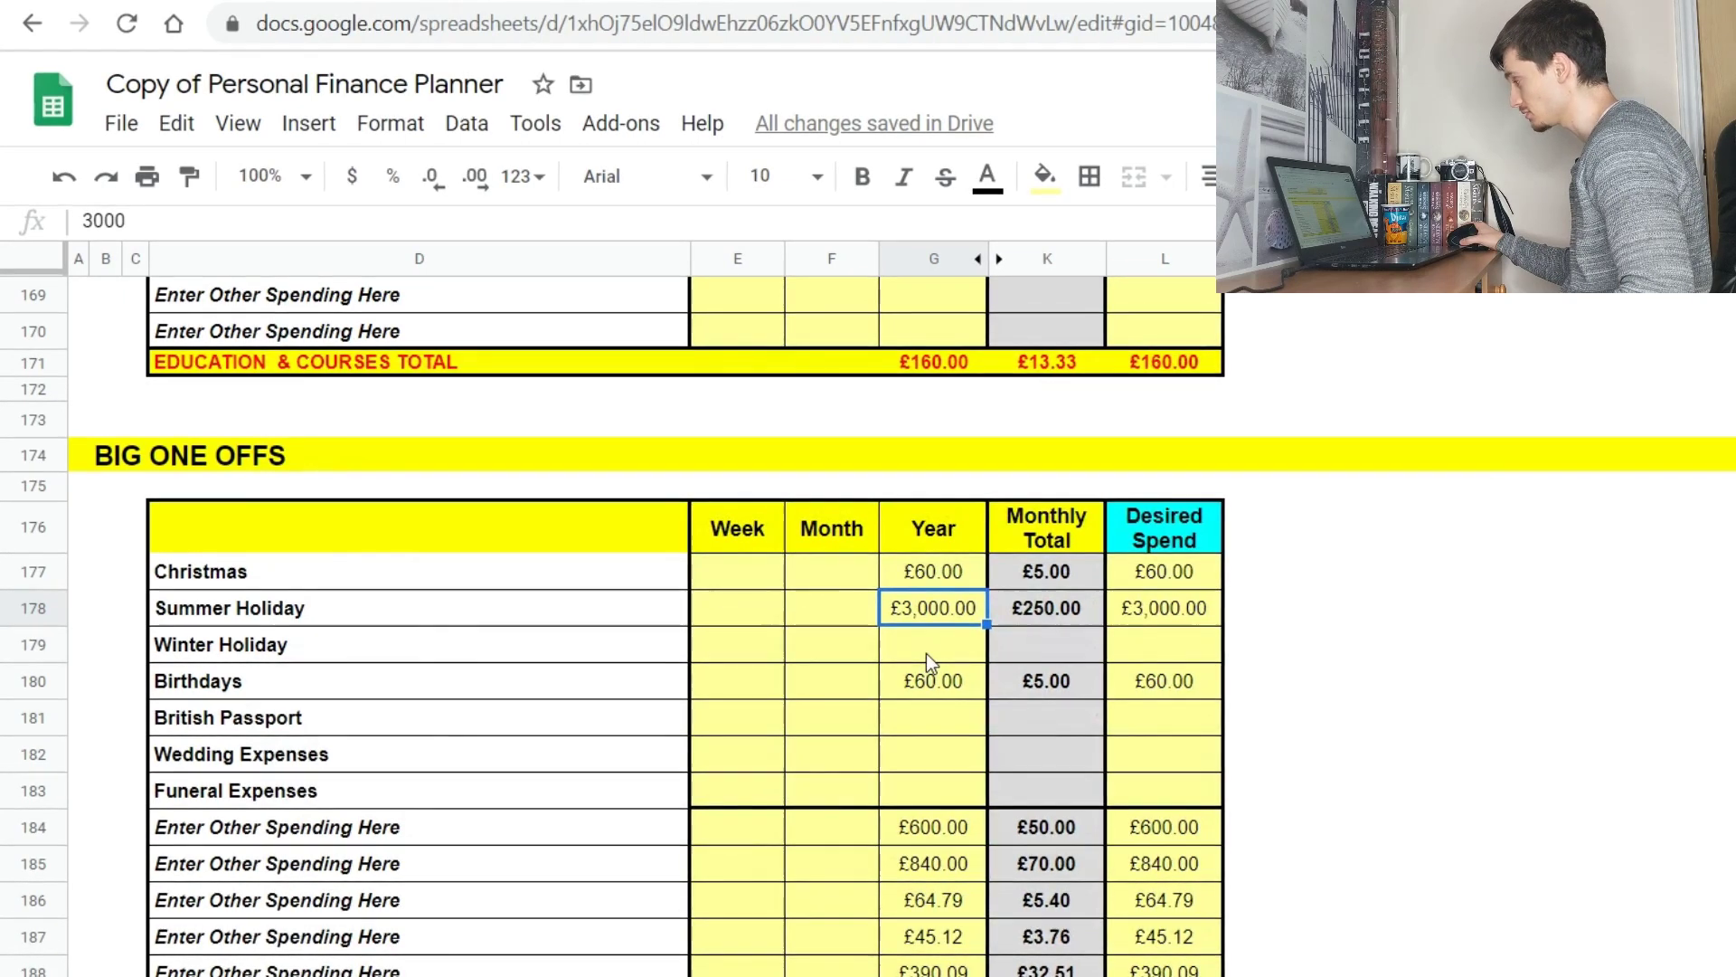
scroll(926, 652, "down", 1)
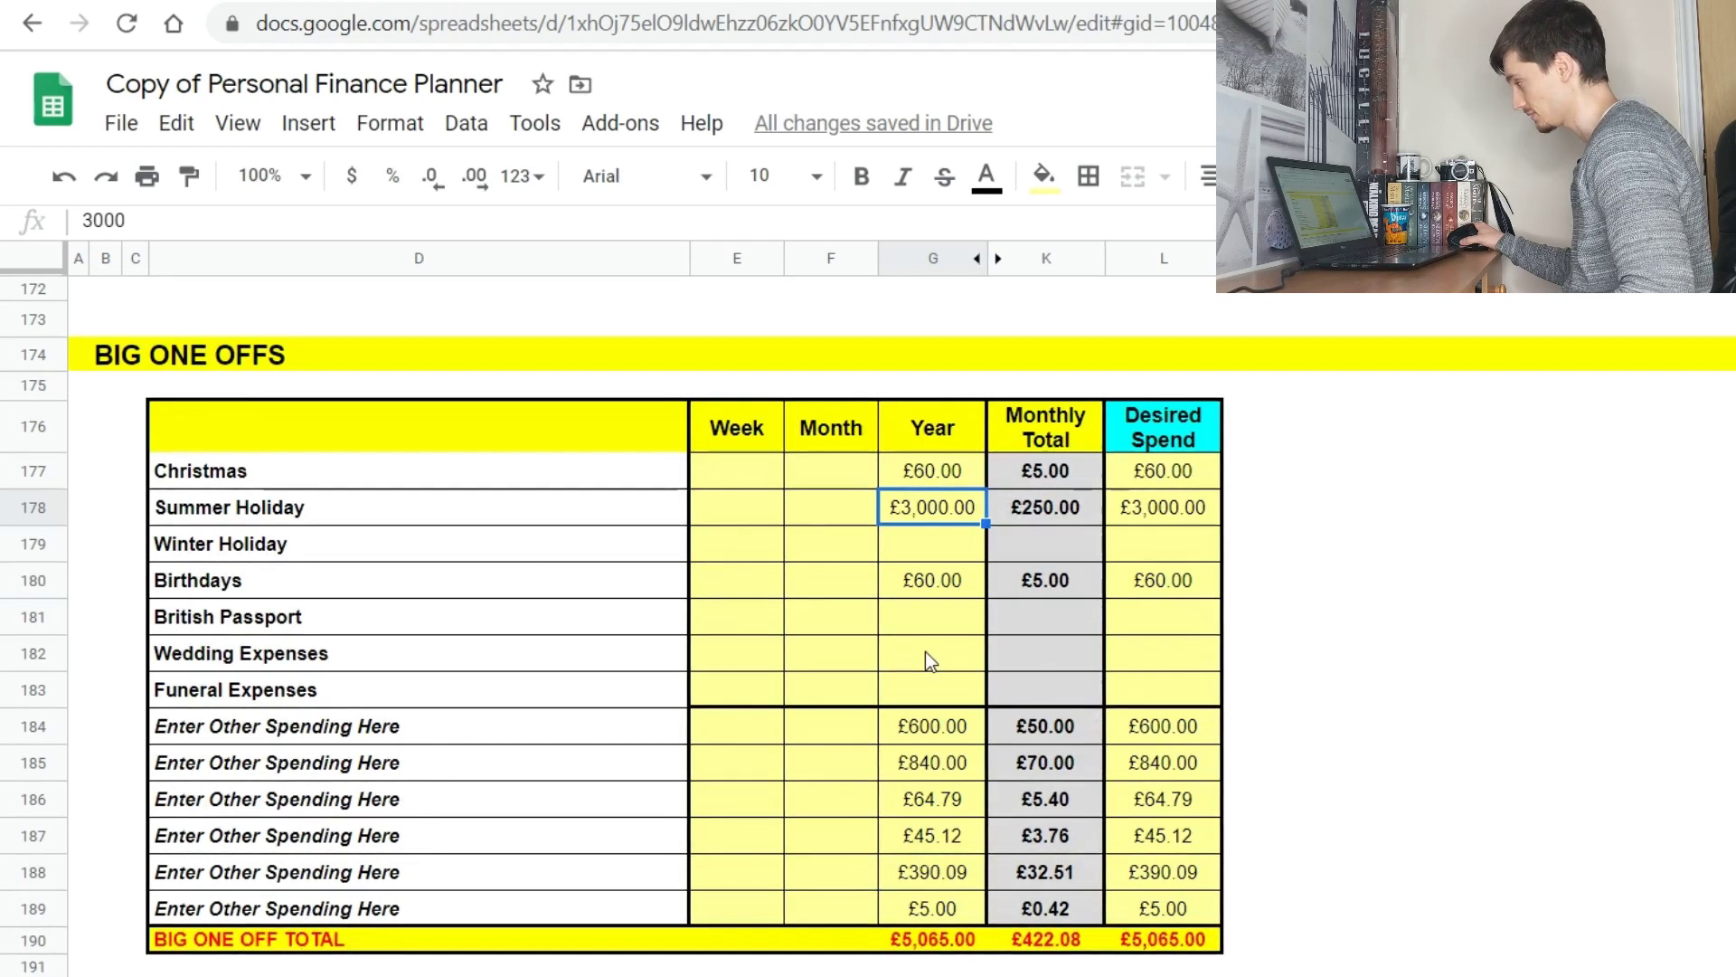
scroll(929, 661, "down", 1)
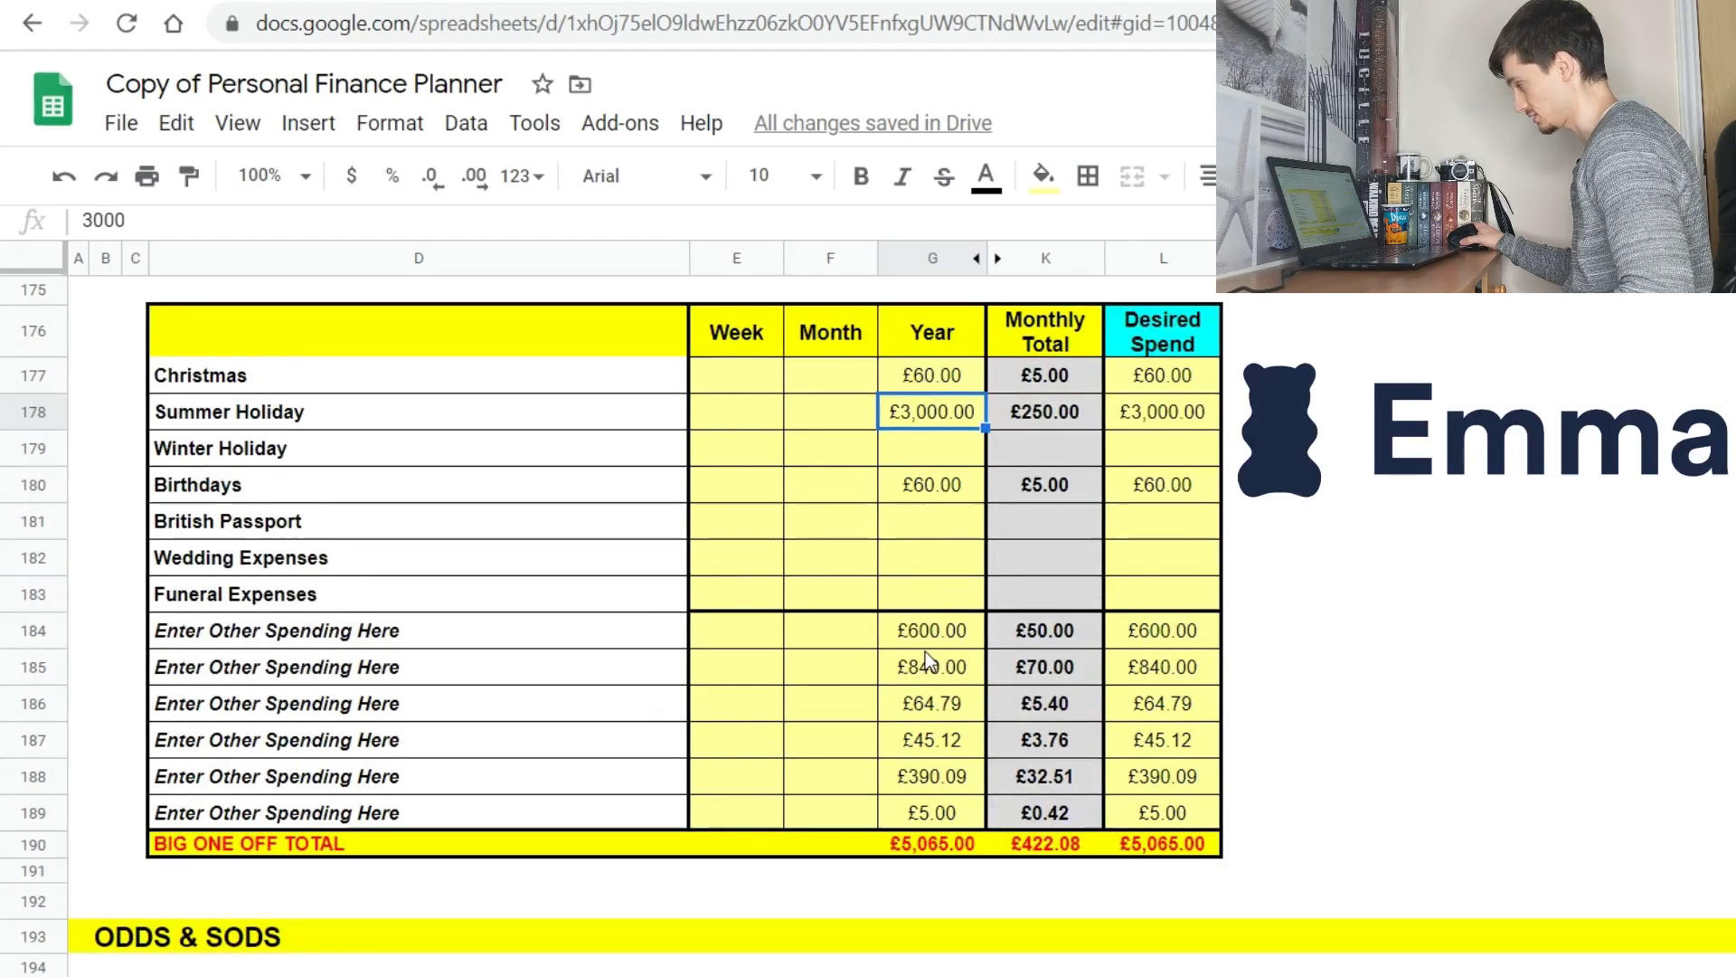
scroll(925, 651, "down", 2)
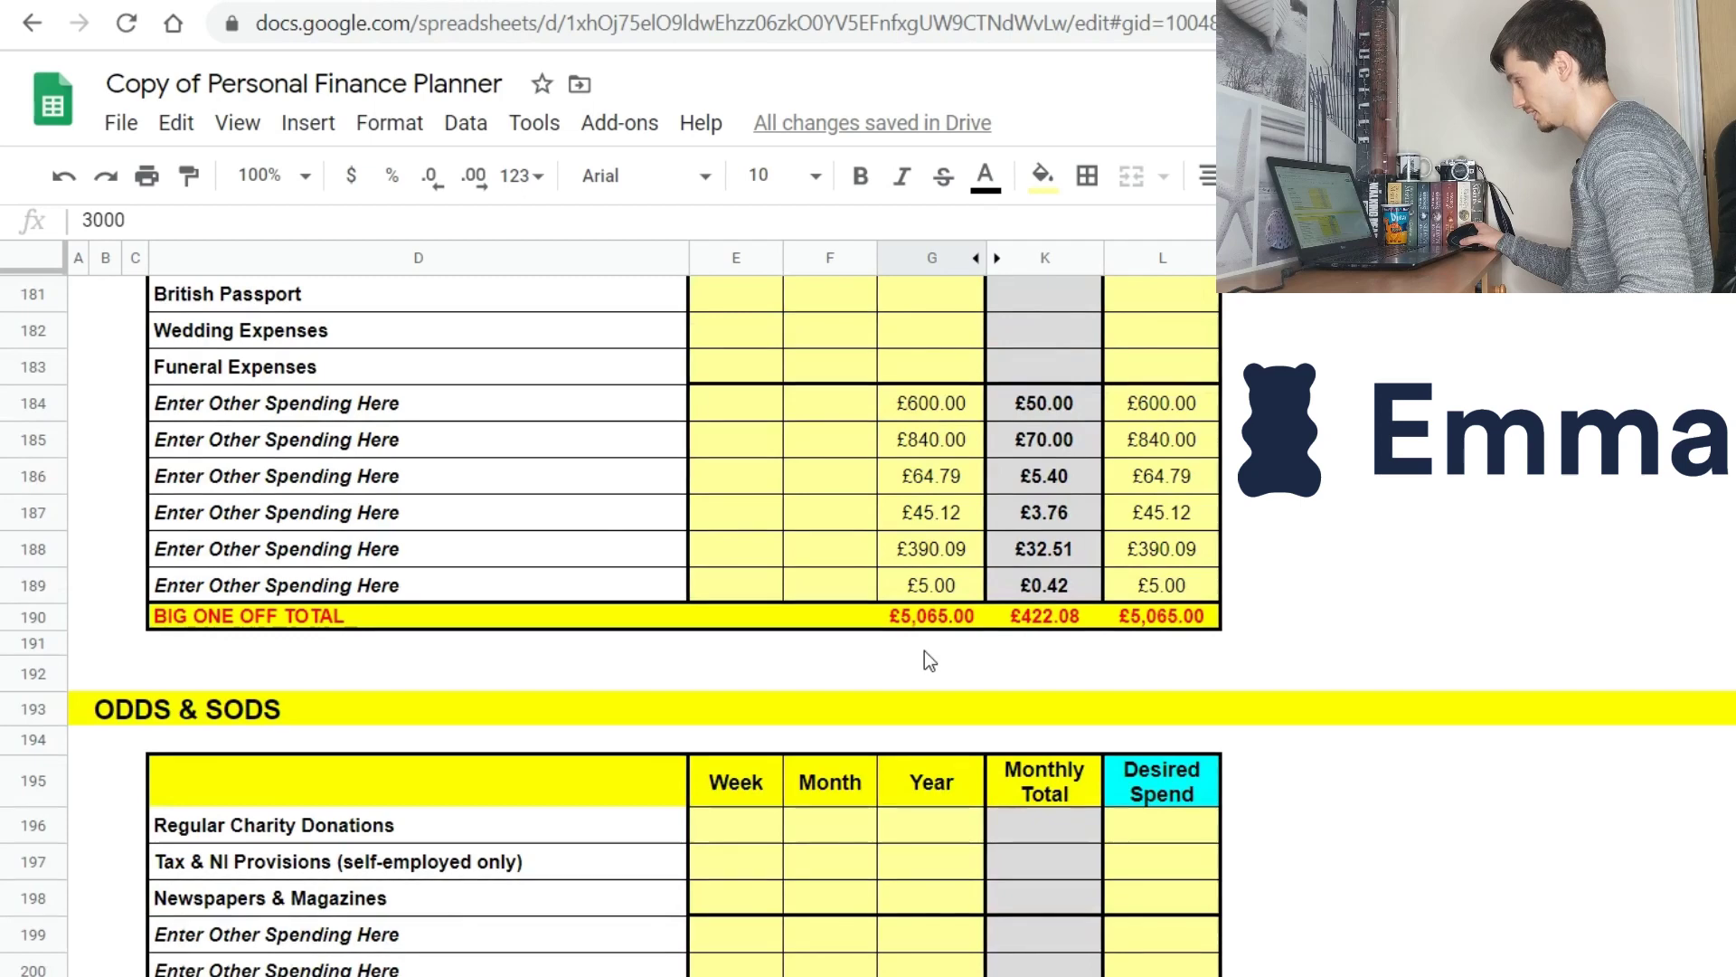
Examine the 2020 Spend, 2019 End of Year Balance and 2020 Long Term Investment Planner sections of the Results & Investments sheet.
left_click(528, 976)
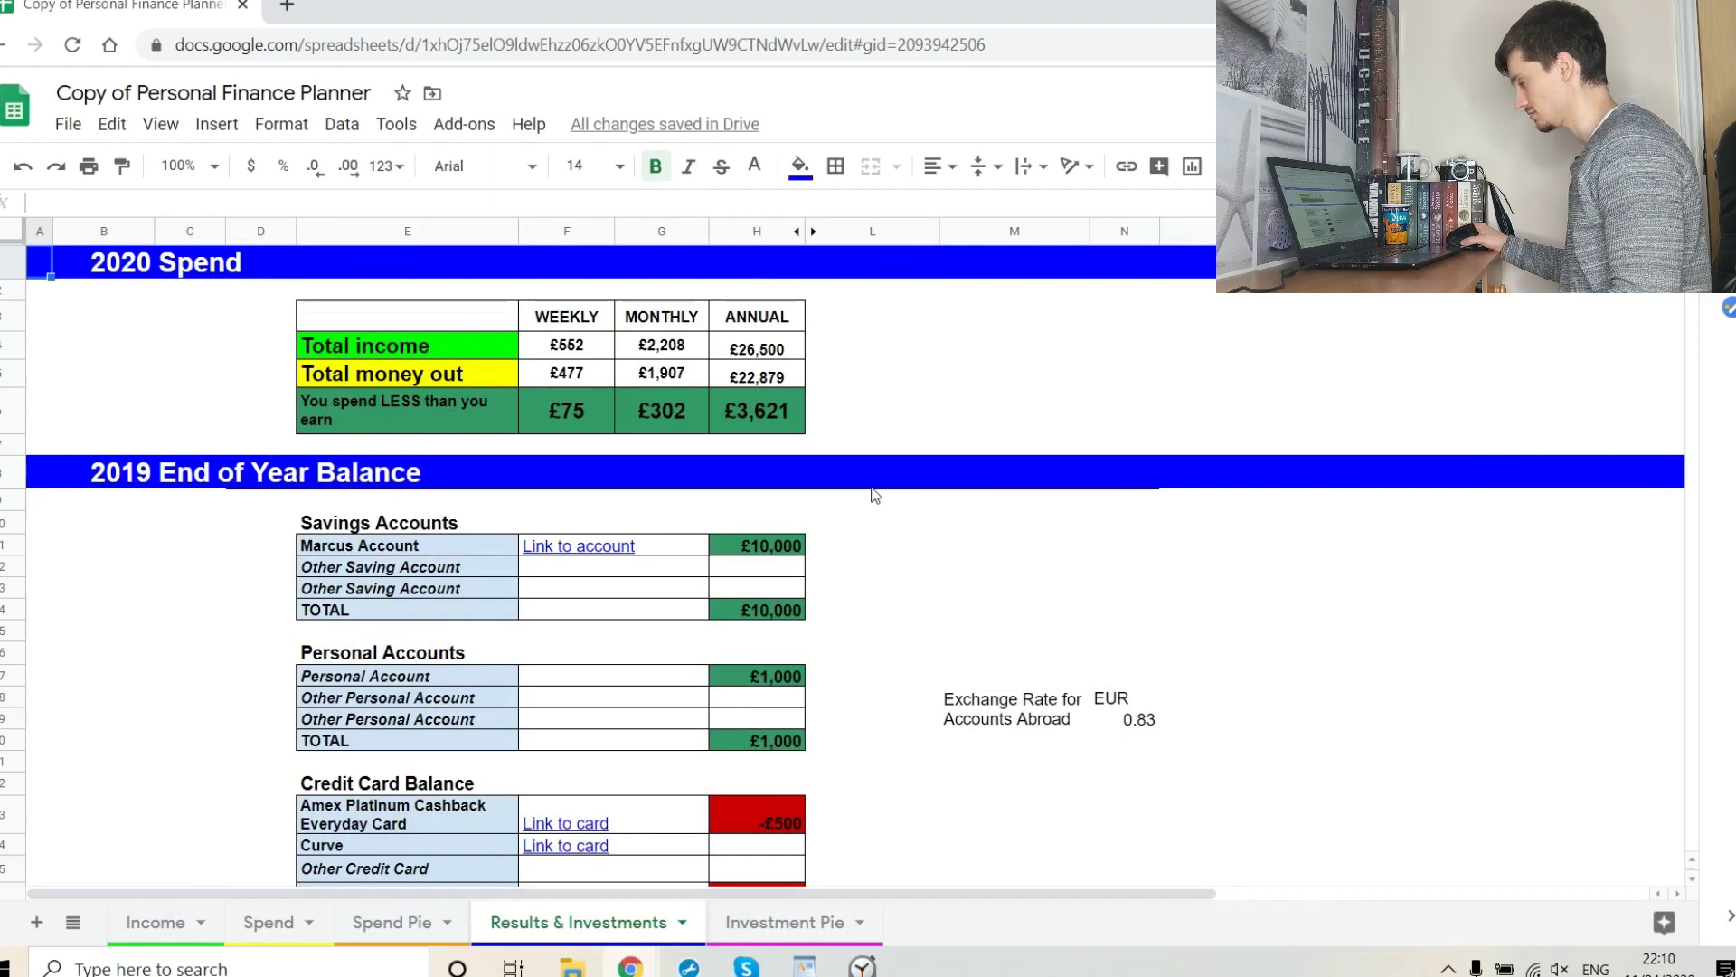
scroll(876, 495, "down", 3)
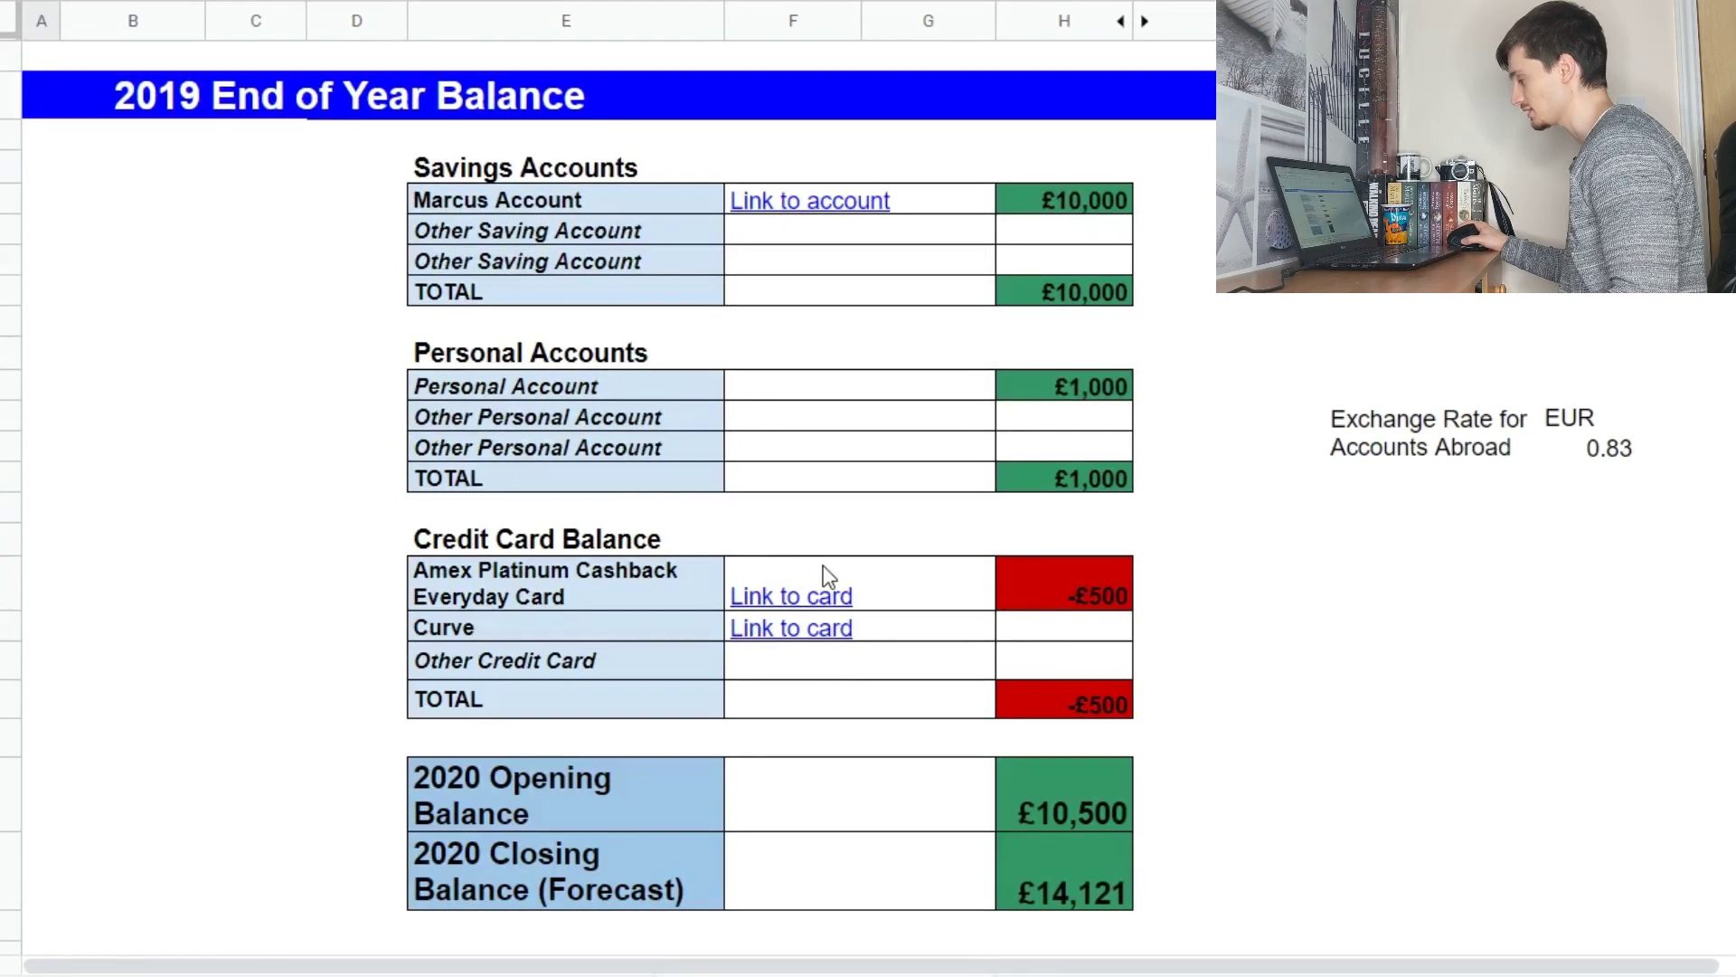
mouse_move(822, 592)
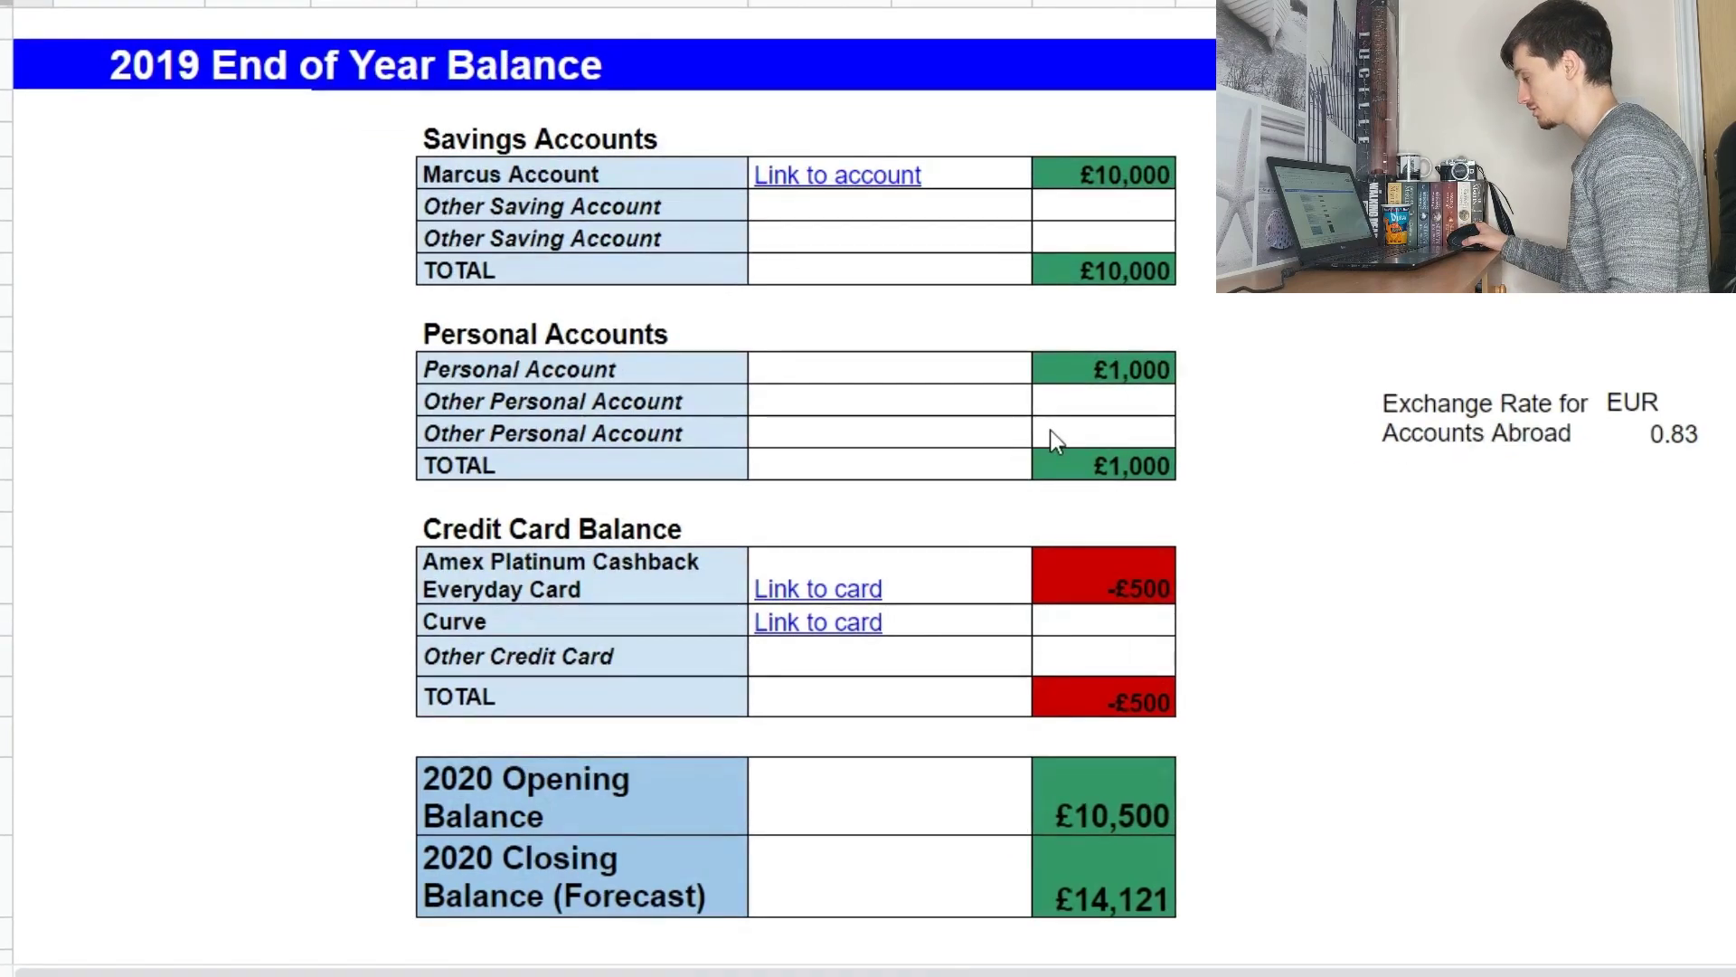
scroll(1049, 431, "down", 8)
scroll(1049, 430, "down", 3)
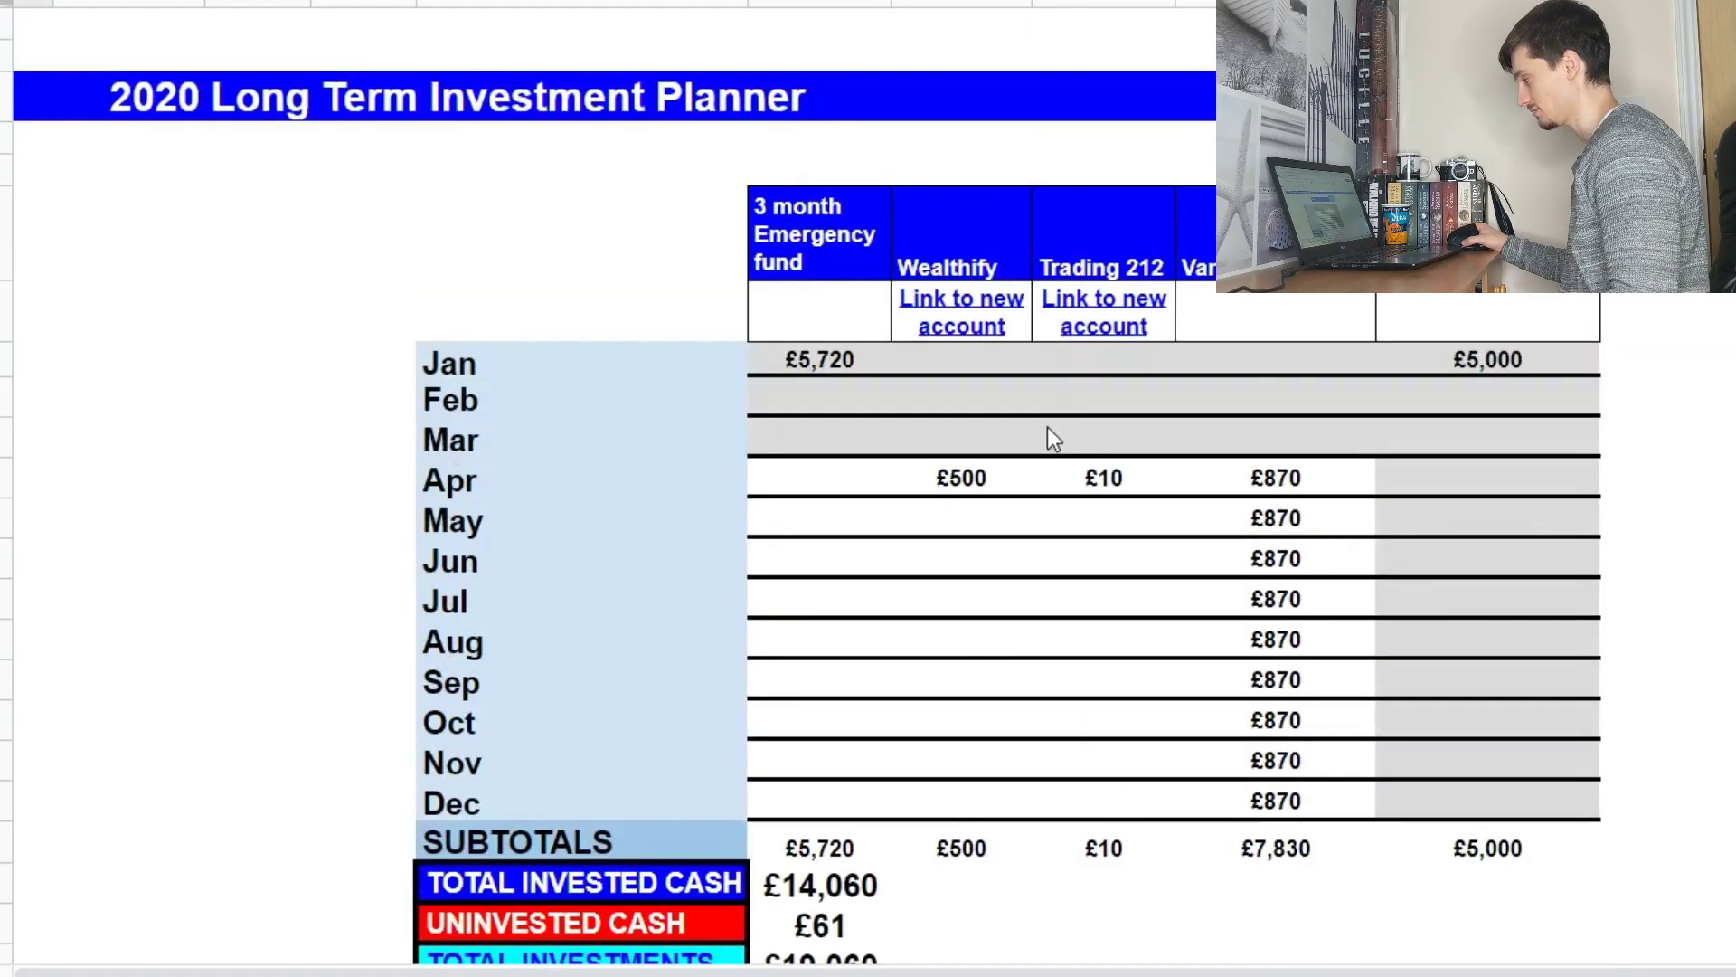